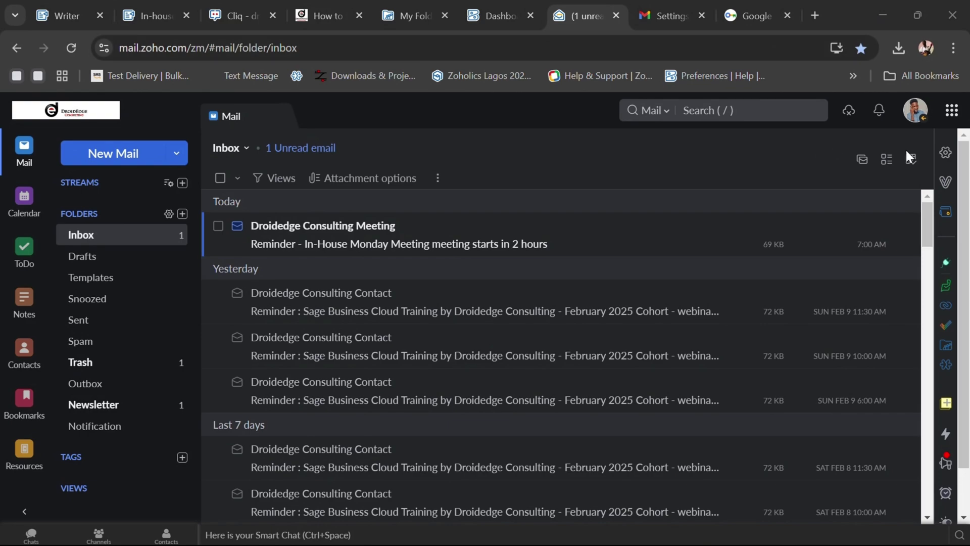
- Open the primary account's Mail accounts settings in Zoho Mail
click(943, 154)
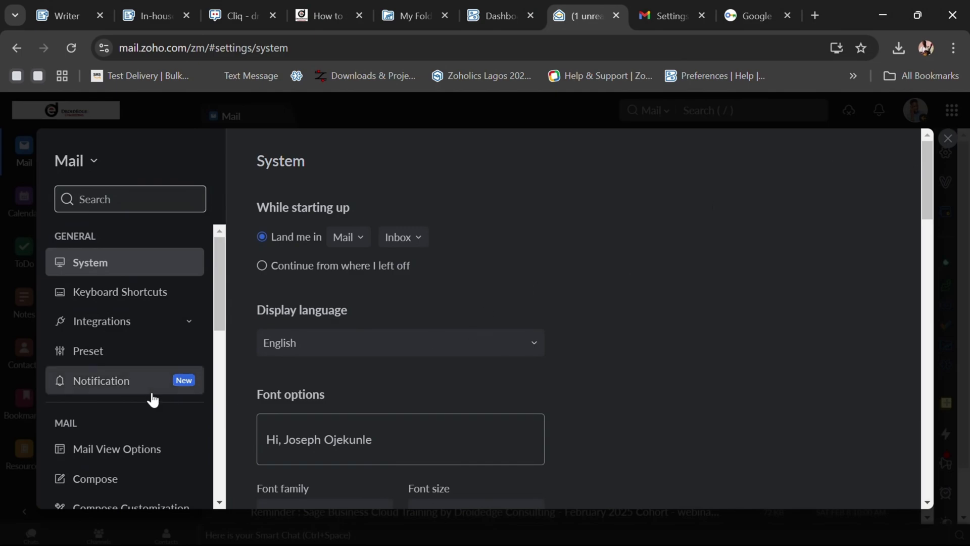
scroll(151, 400, down, 5)
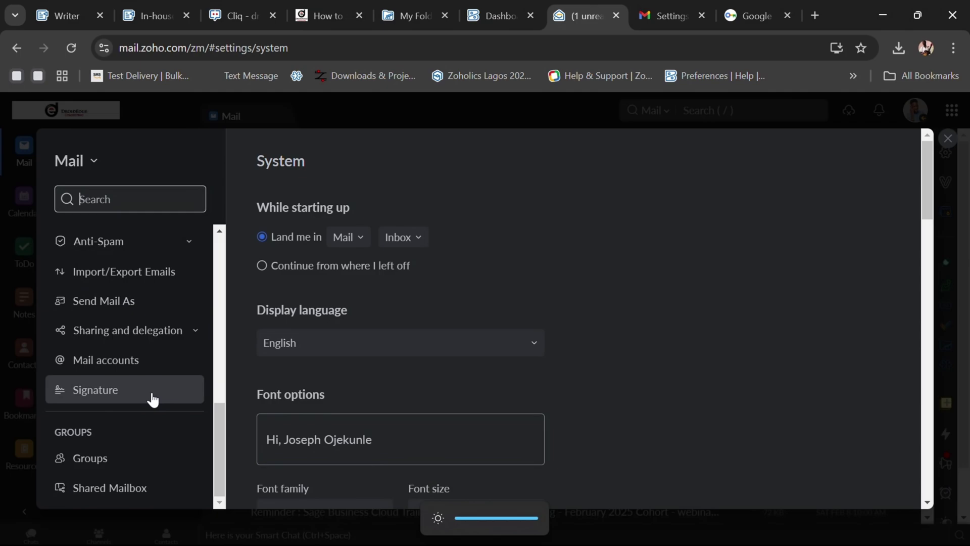
click(168, 365)
click(596, 295)
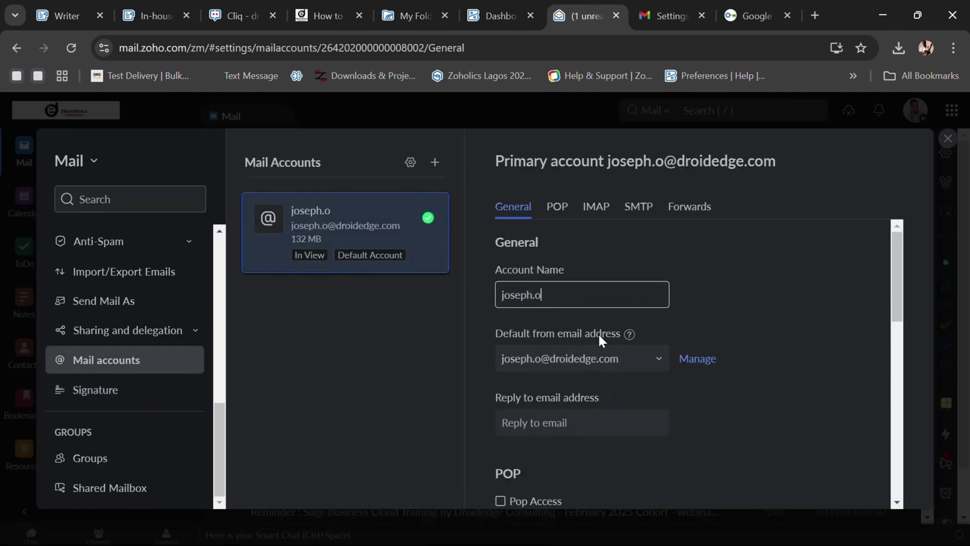
- Delete the existing Gmail forwarding address under Forwards and confirm the removal
scroll(626, 382, down, 1)
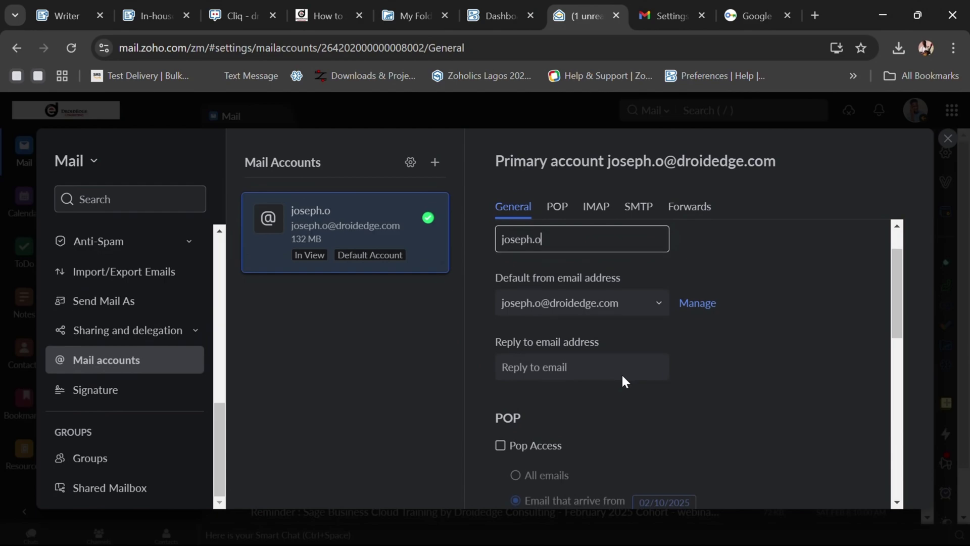
scroll(618, 356, down, 5)
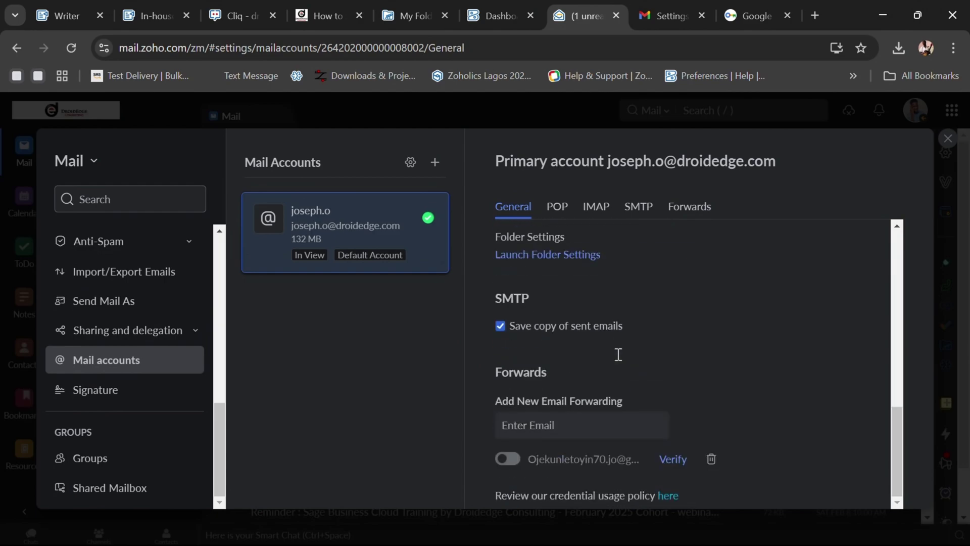
click(587, 425)
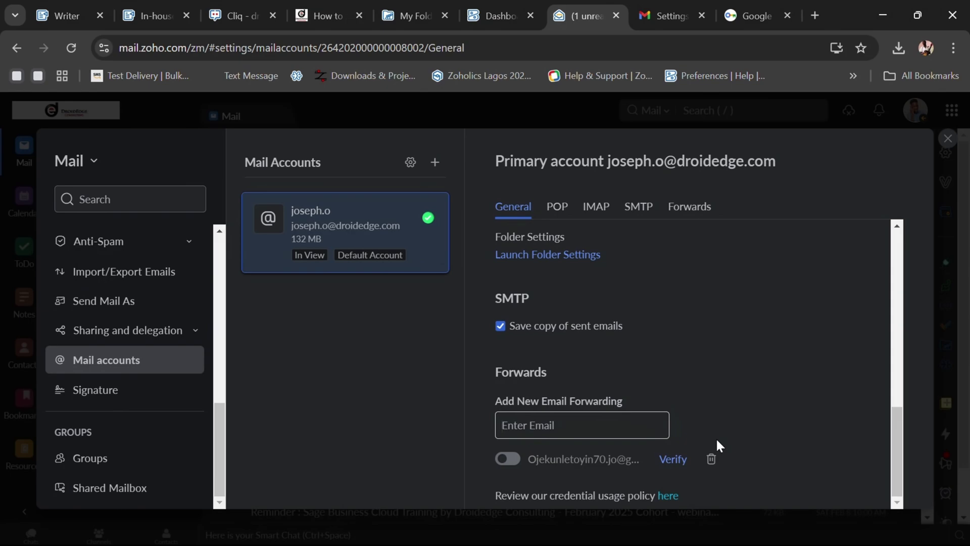
click(712, 459)
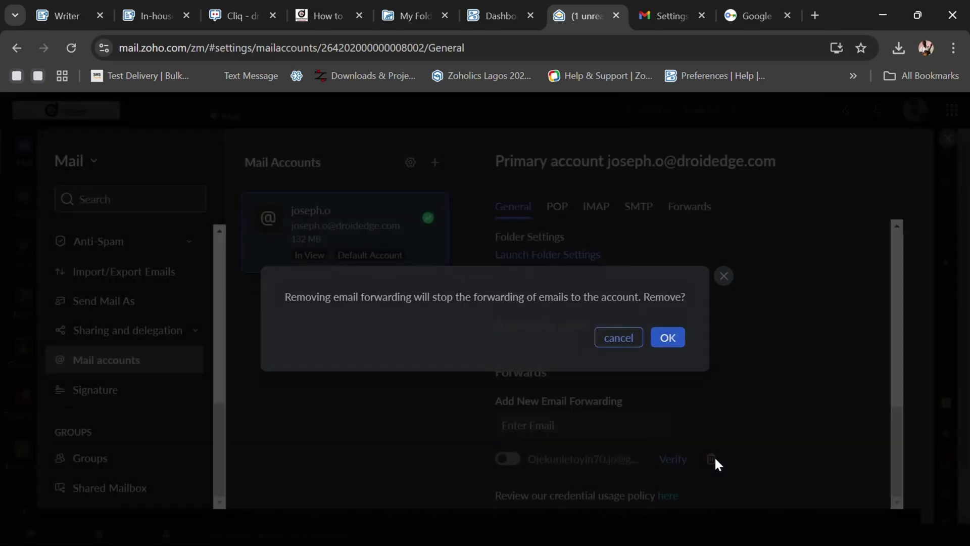
click(665, 337)
click(578, 430)
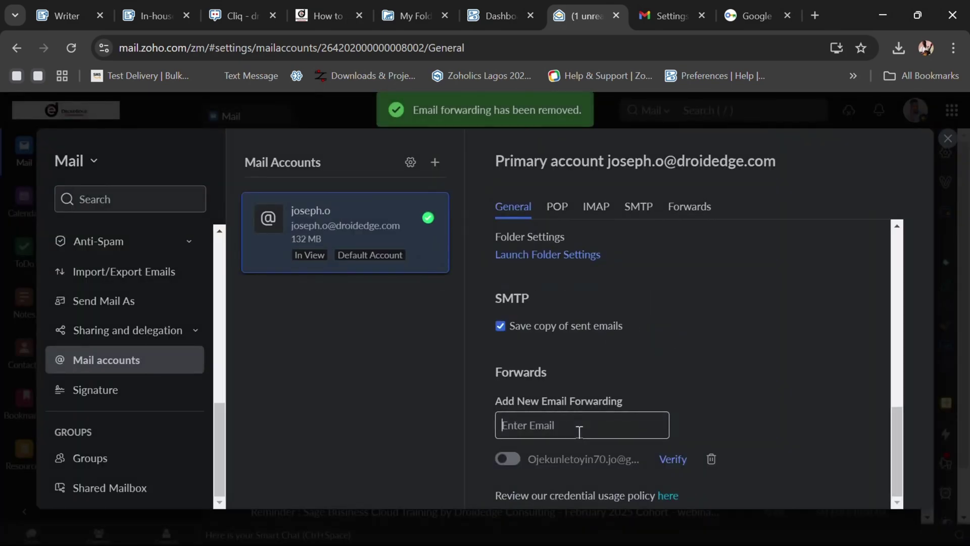
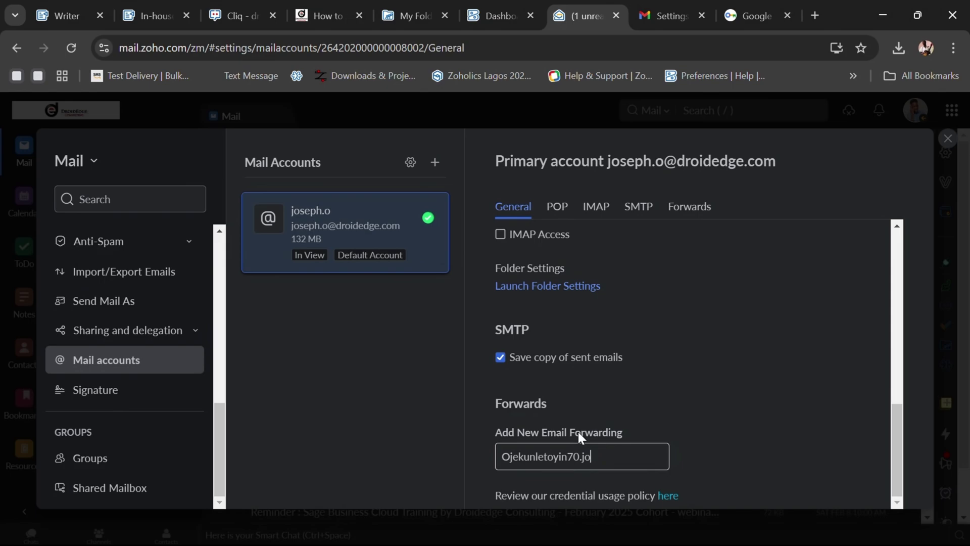
- Add the Gmail address as a new forwarding destination and open its Verify dialog
key(Return)
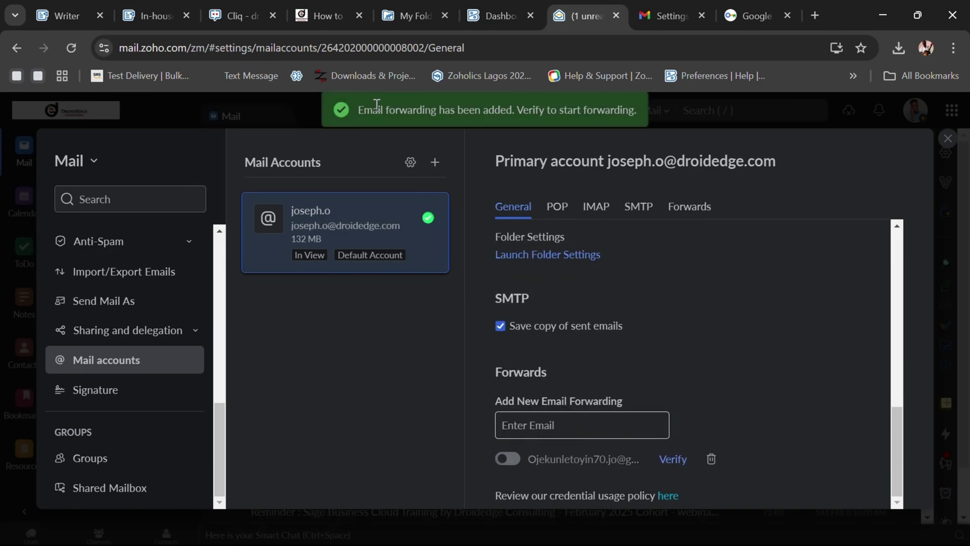
click(517, 96)
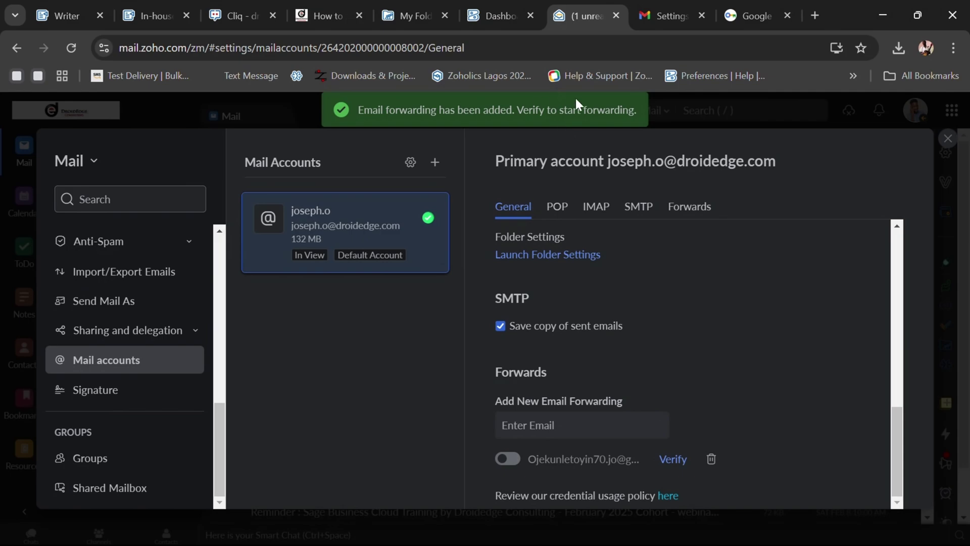
click(673, 459)
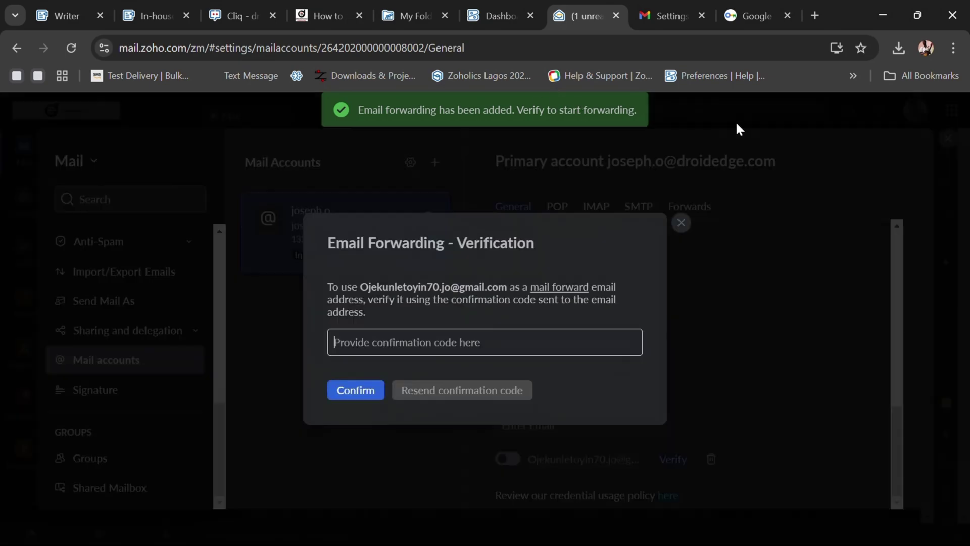
- In Gmail, check the Primary, Updates and Promotions inbox tabs for Zoho's confirmation email
click(666, 10)
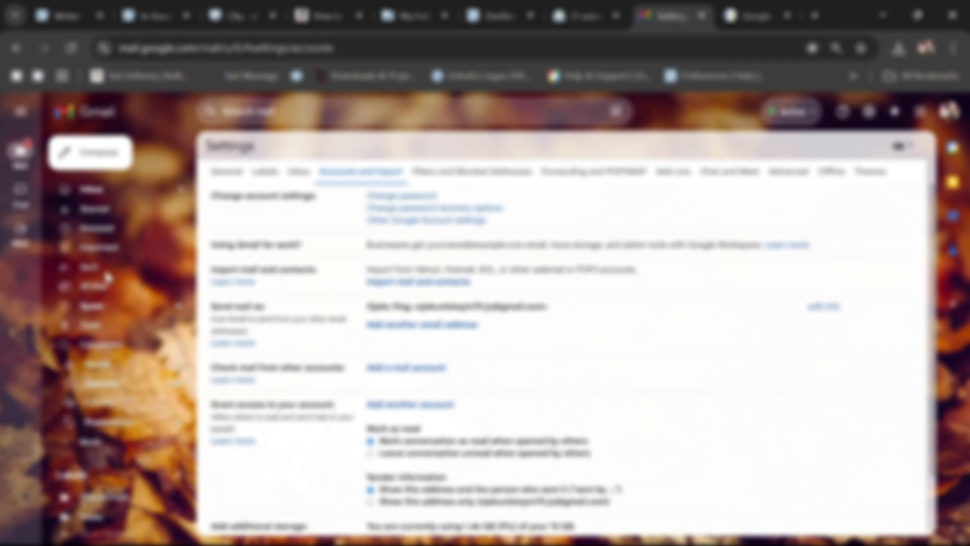
click(91, 191)
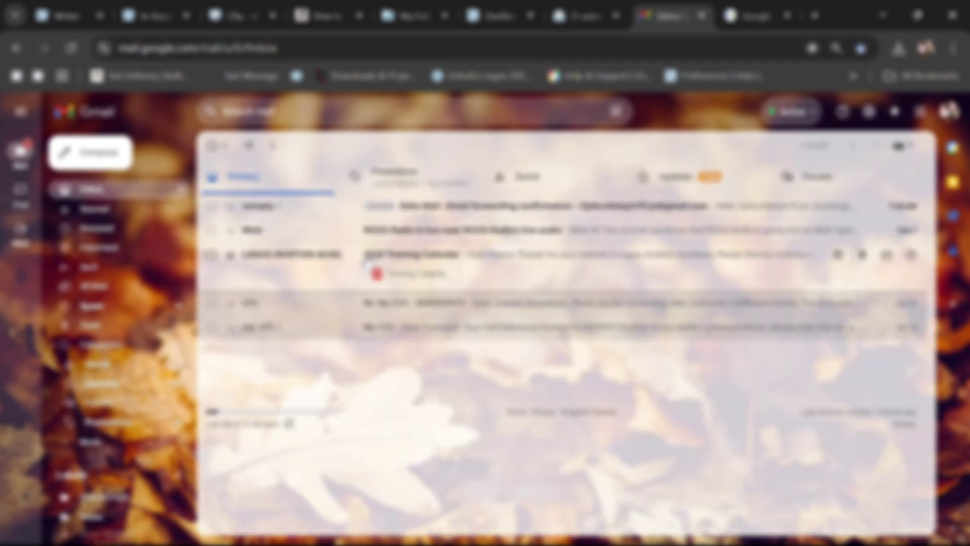
click(680, 191)
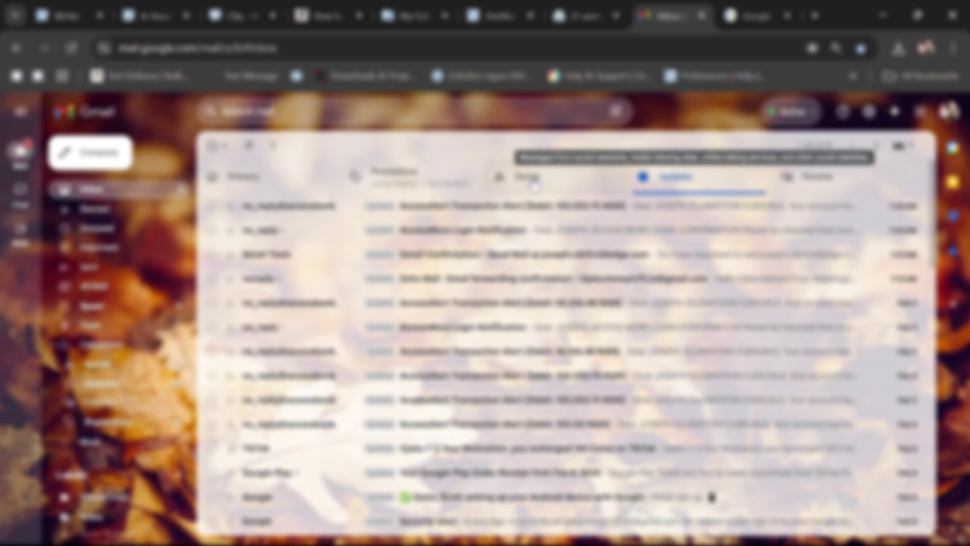
click(440, 178)
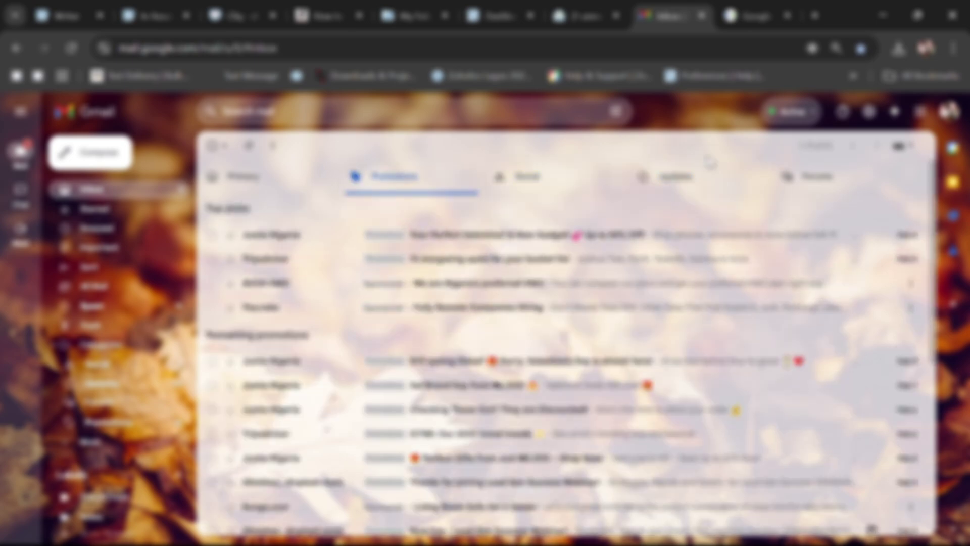
click(708, 178)
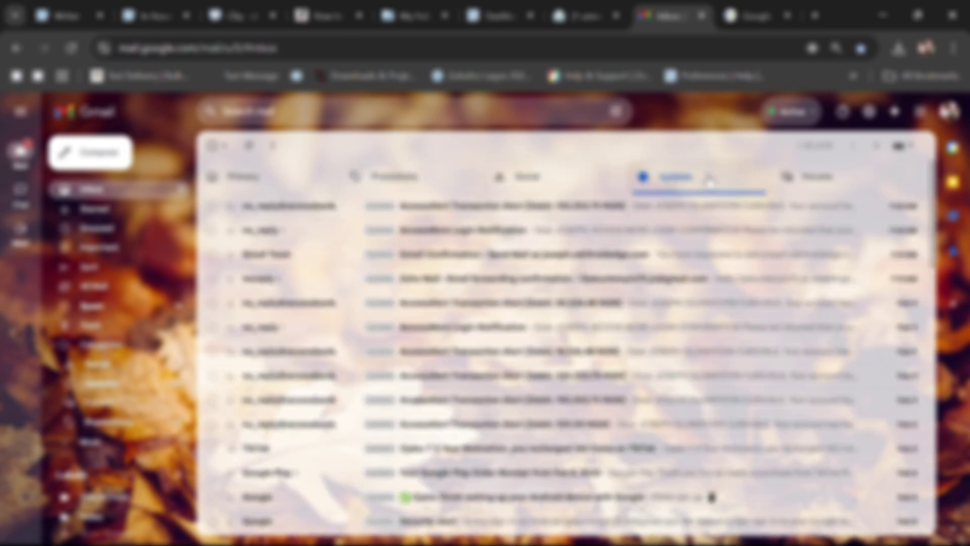
click(285, 187)
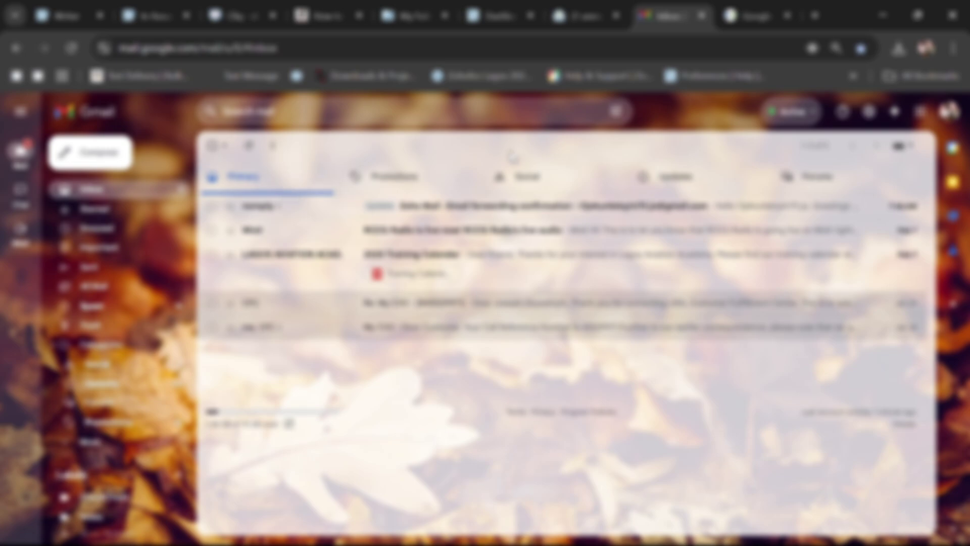
- Open the Zoho forwarding confirmation email and select its confirmation code
click(574, 217)
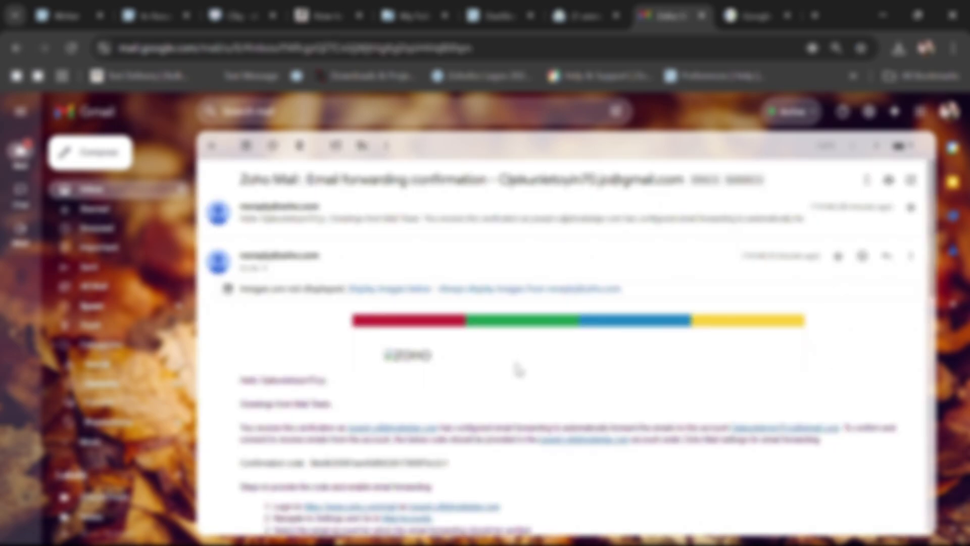
scroll(518, 371, down, 1)
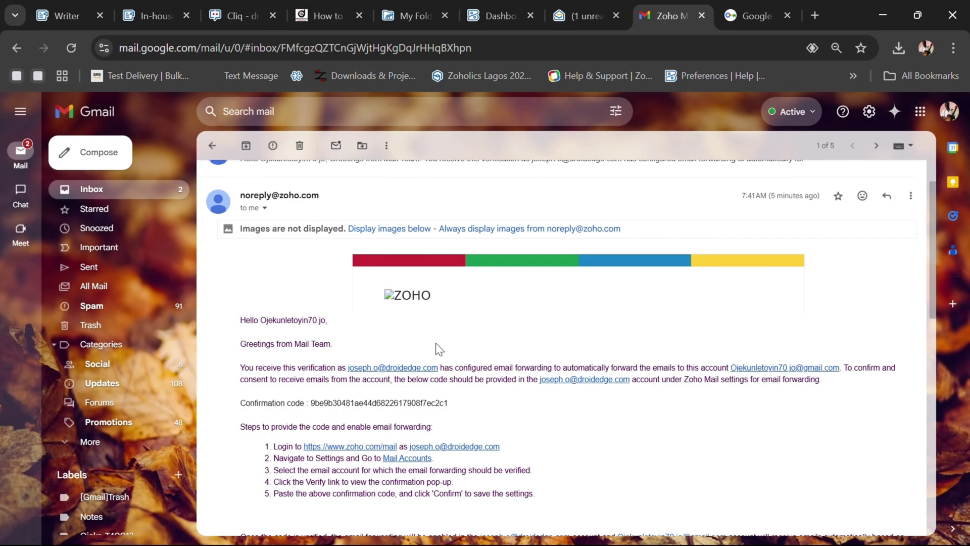
scroll(294, 382, down, 2)
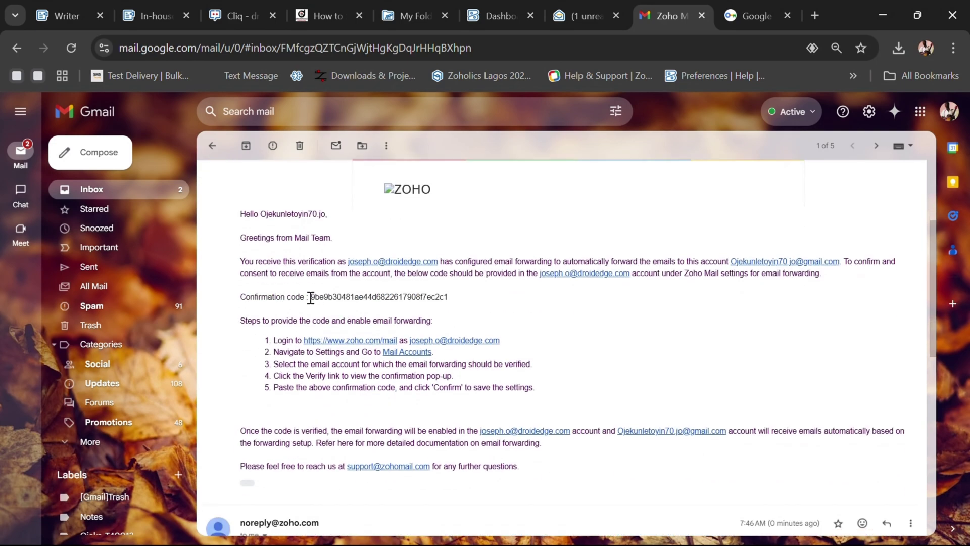
drag(310, 297, 445, 314)
key(ctrl+c)
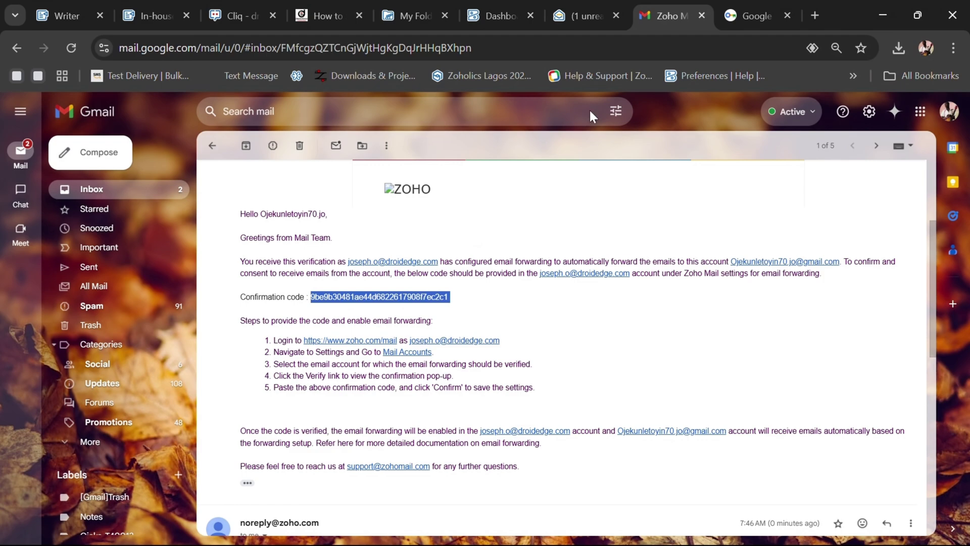
- Paste the copied code into Zoho's verification field and submit it
click(592, 12)
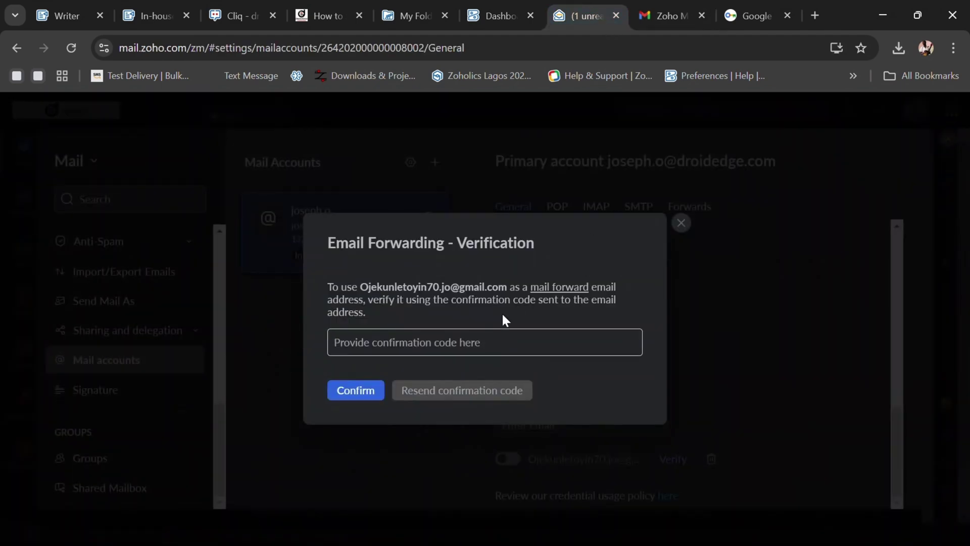
key(ctrl+v)
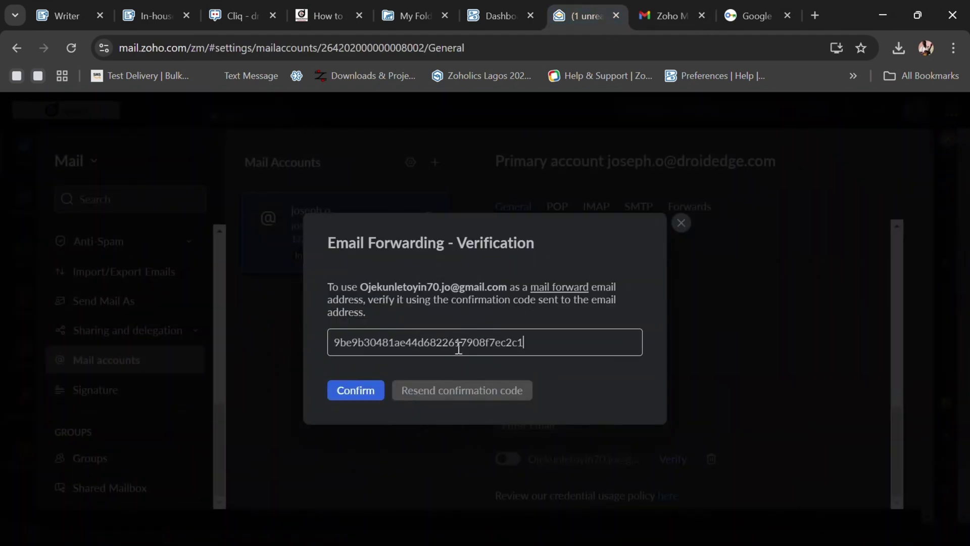
click(374, 391)
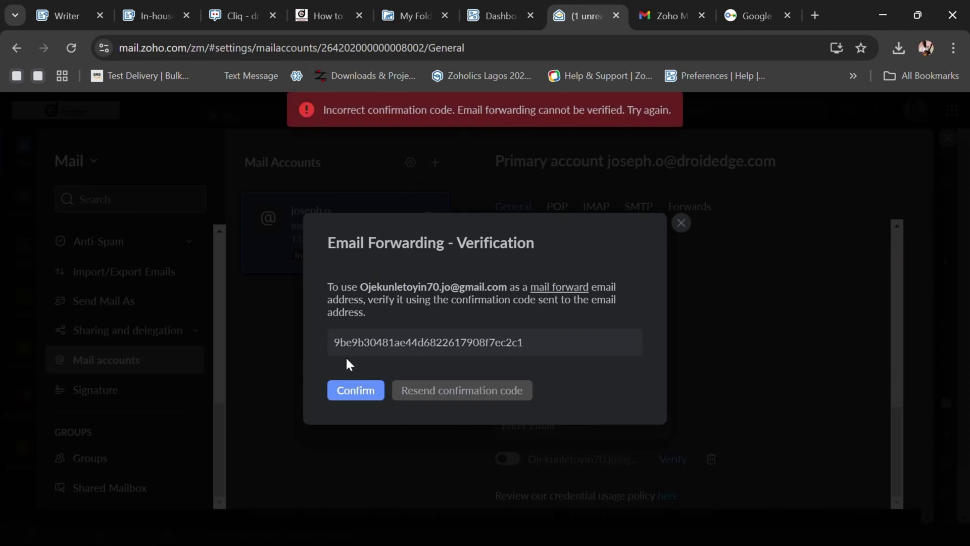
- Clear the rejected code from the verification field
click(397, 342)
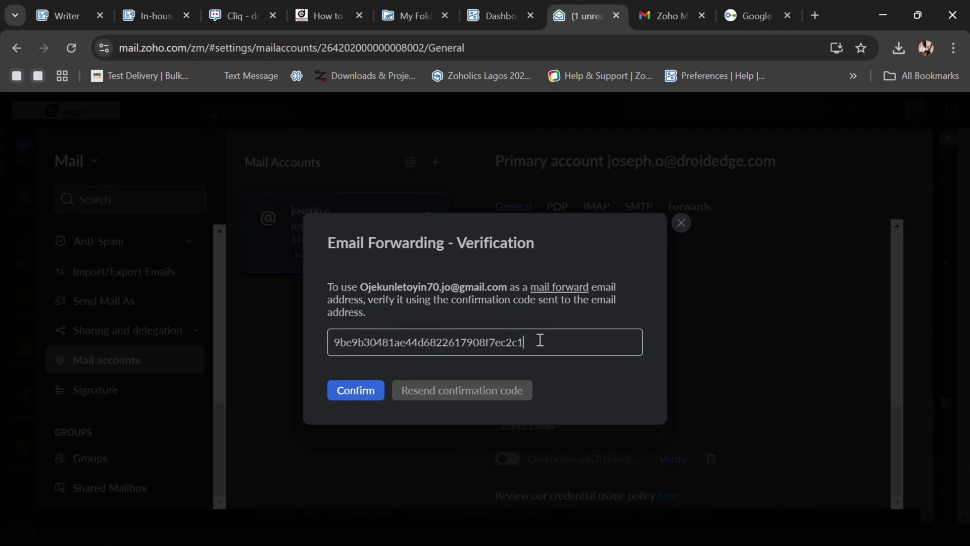
key(BackSpace)
key(ctrl+a)
key(BackSpace)
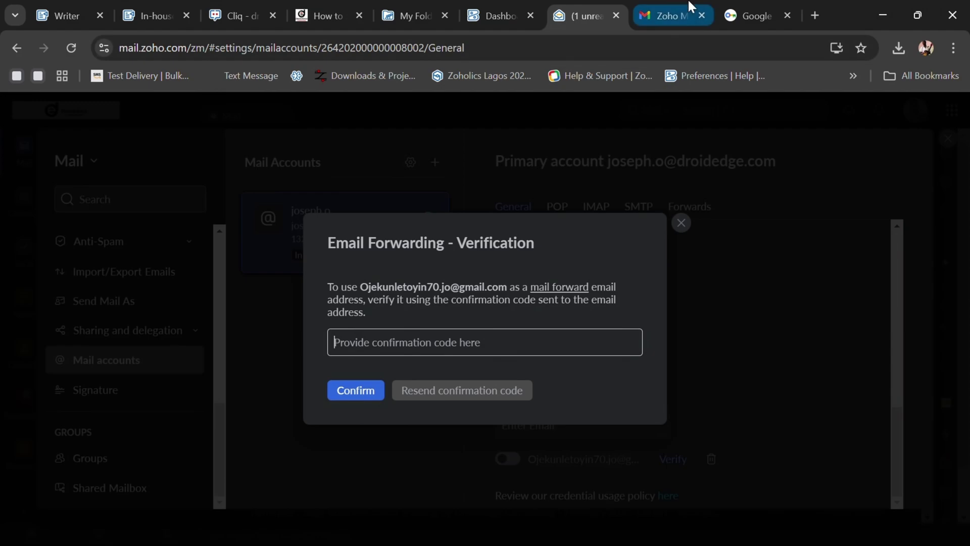
- In Gmail, open the newest Zoho forwarding confirmation email and select its confirmation code
click(677, 13)
scroll(466, 330, up, 3)
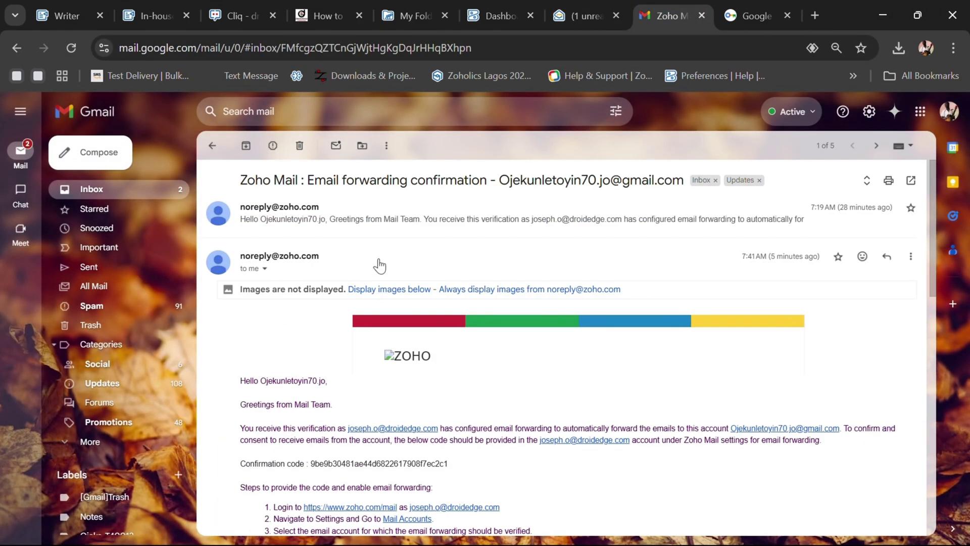
click(387, 224)
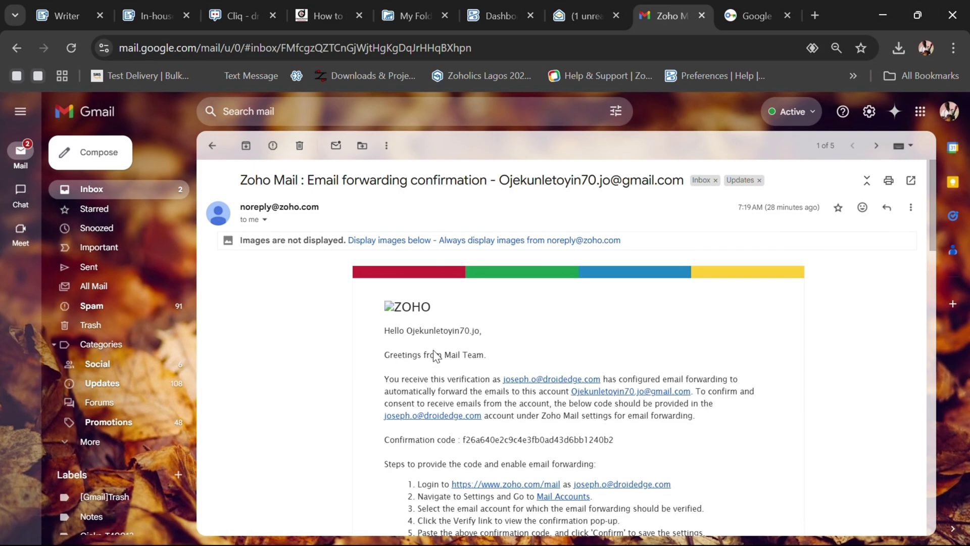
scroll(435, 357, down, 1)
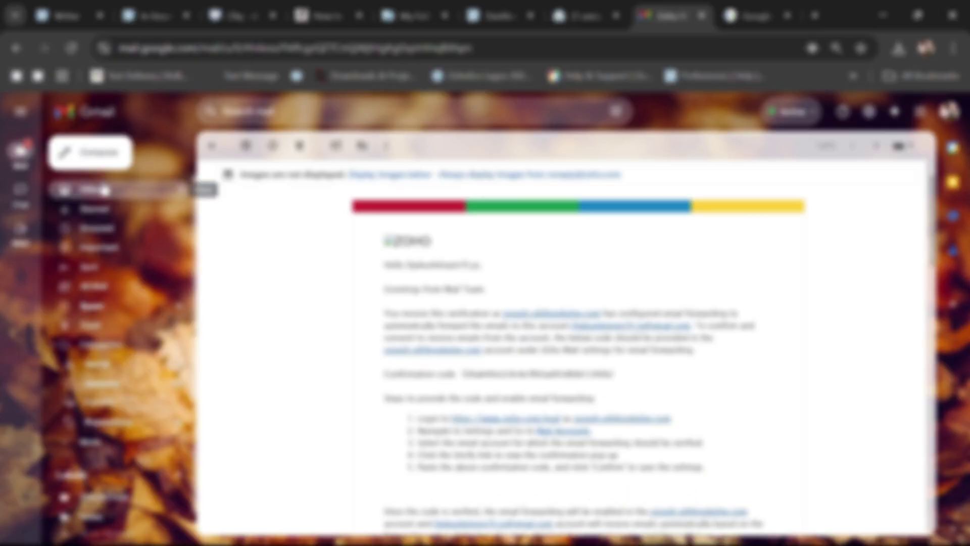
click(103, 189)
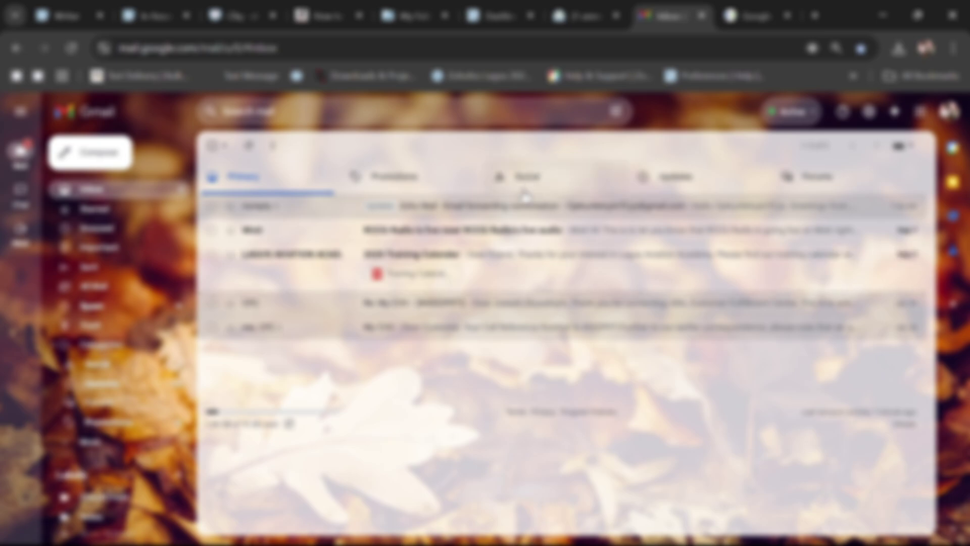
click(518, 205)
scroll(502, 379, down, 4)
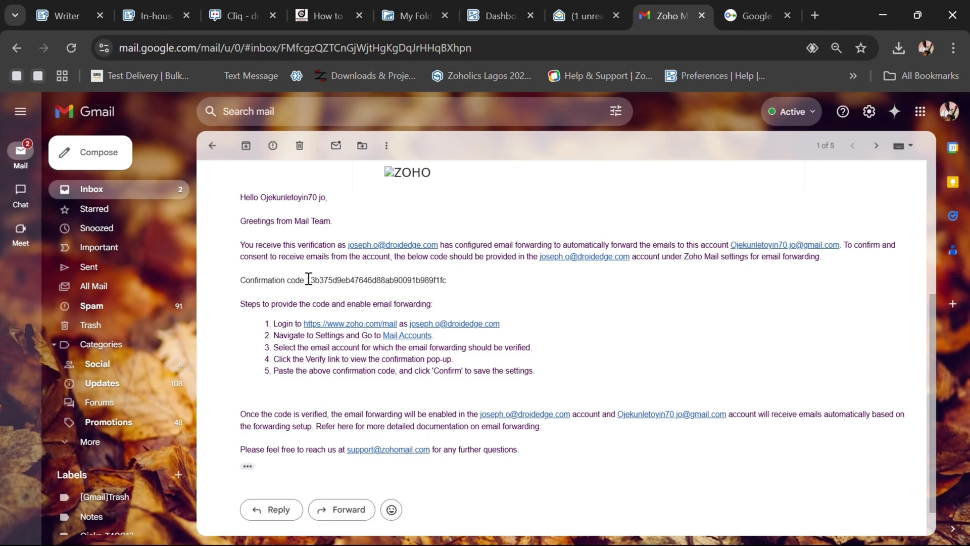
drag(313, 280, 470, 290)
key(ctrl+c)
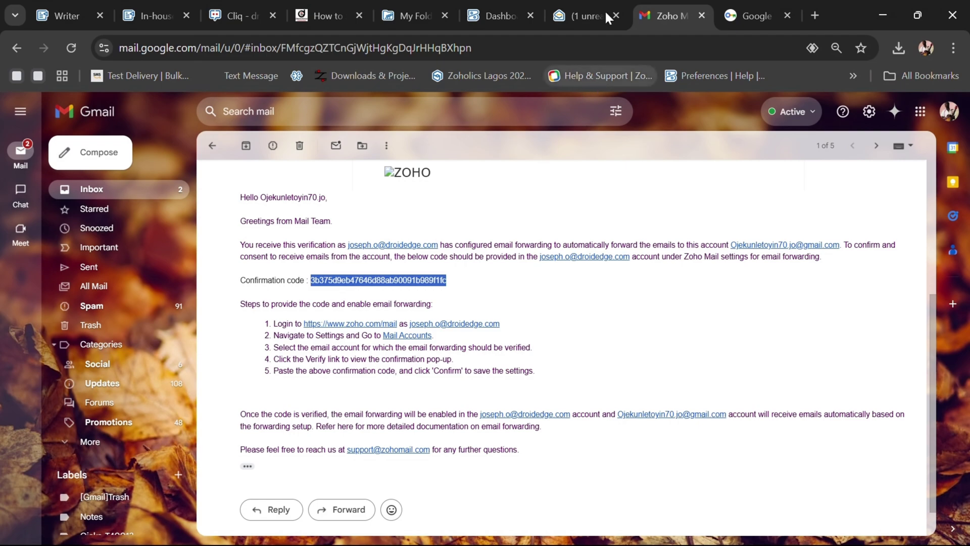
click(587, 10)
- Paste the new confirmation code and confirm, enabling forwarding to the Gmail address
click(453, 351)
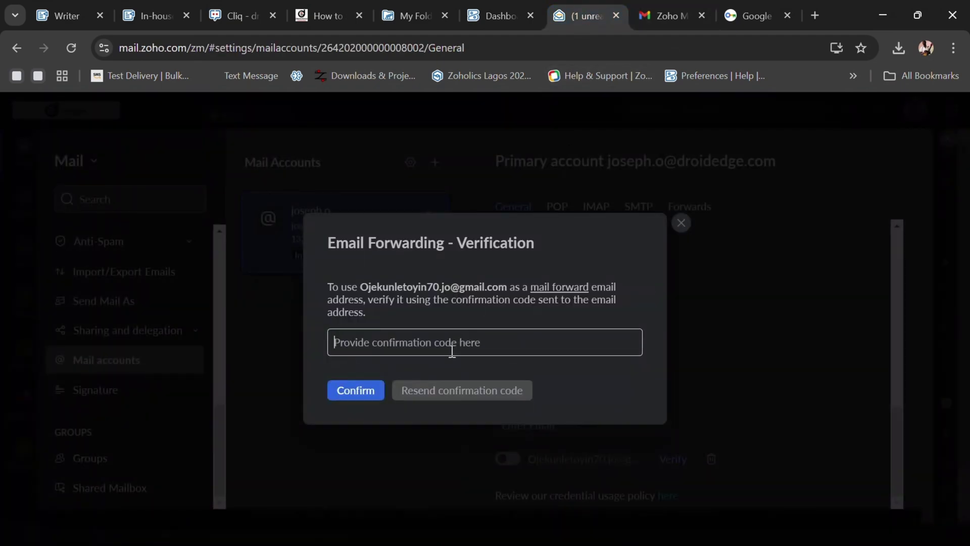
key(ctrl+v)
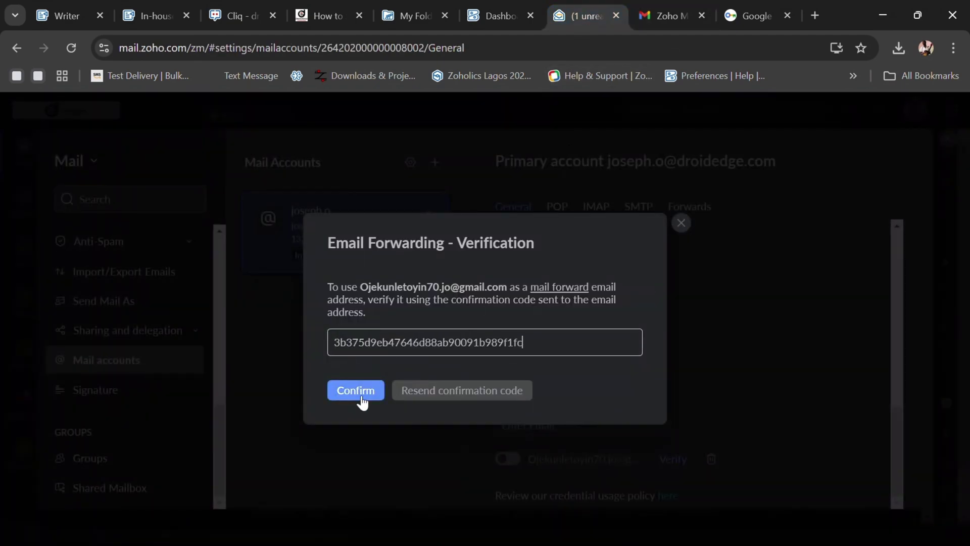
click(356, 390)
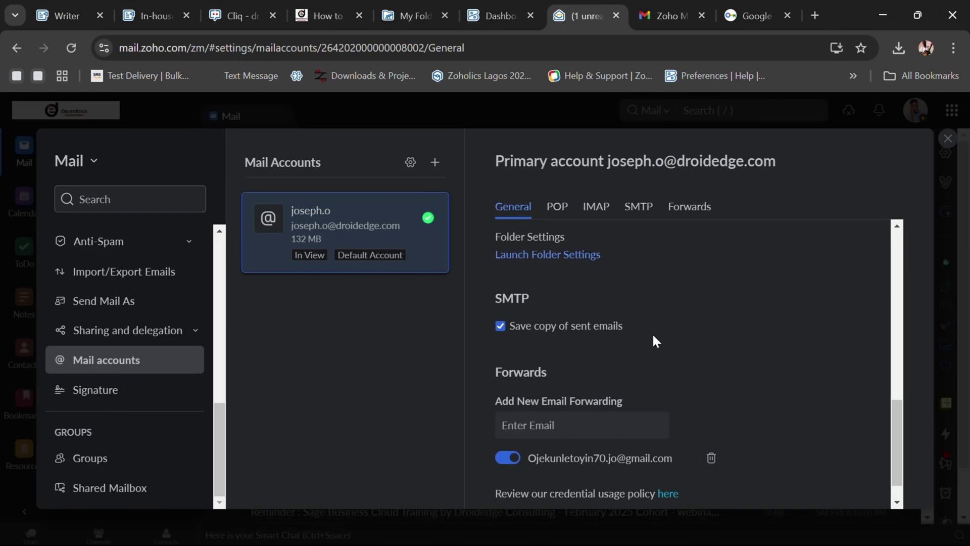
scroll(652, 332, down, 1)
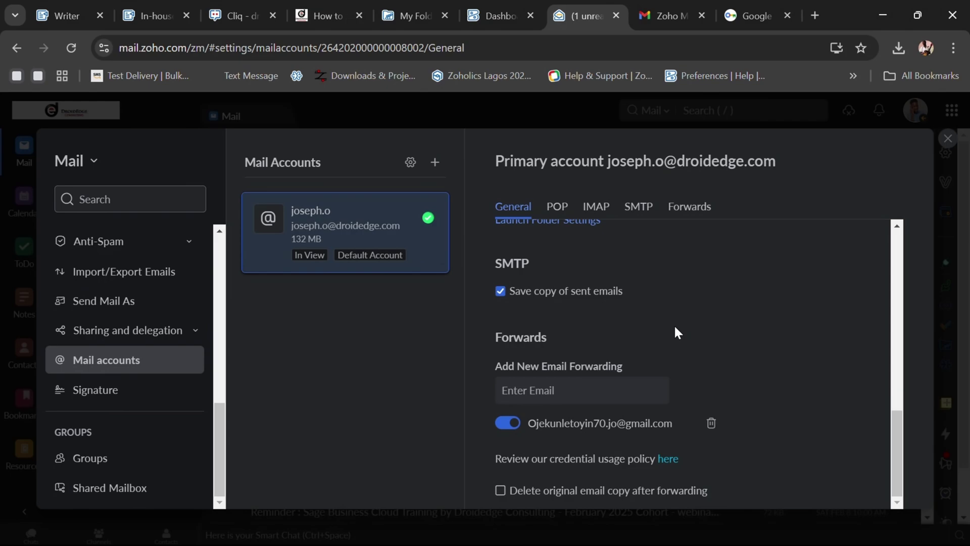
- From the Gmail inbox, open See all settings via the Quick settings gear
click(663, 4)
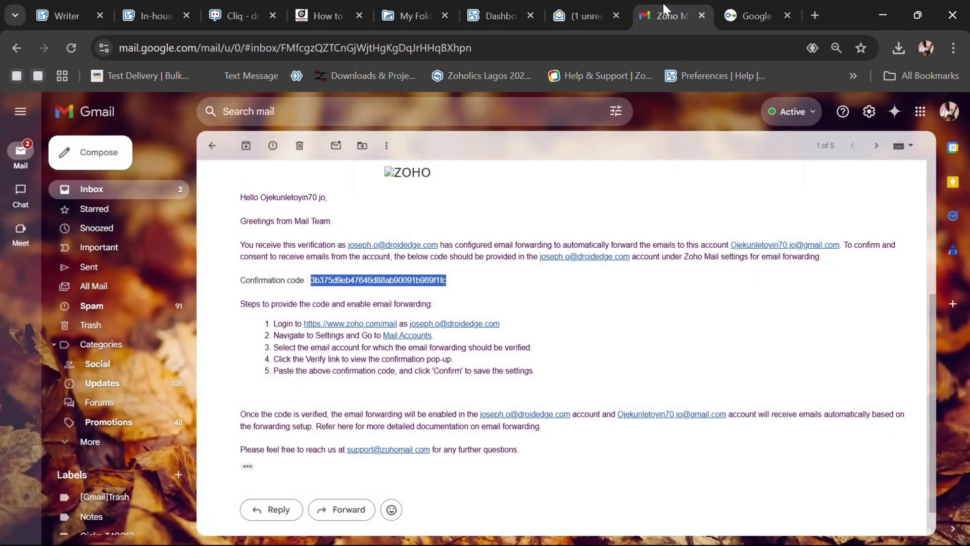
click(91, 191)
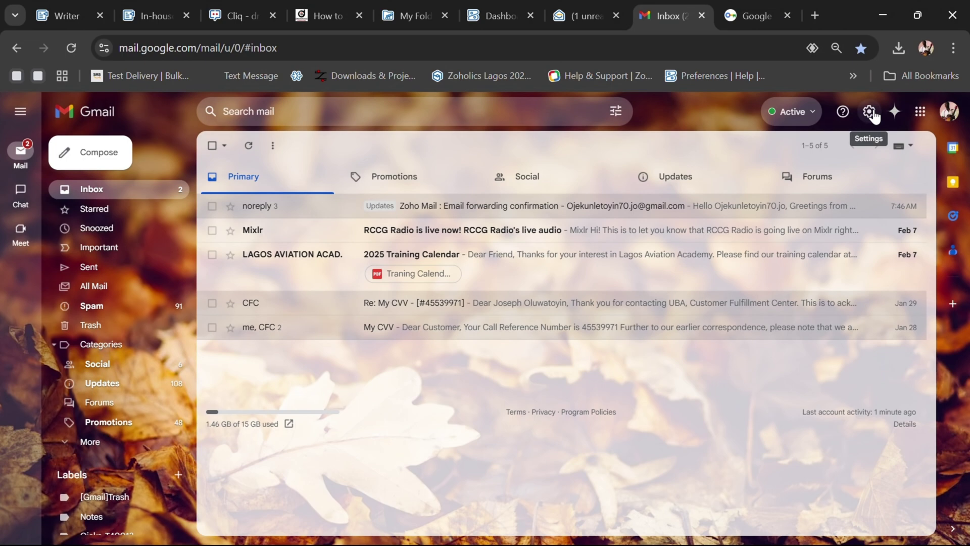
click(874, 114)
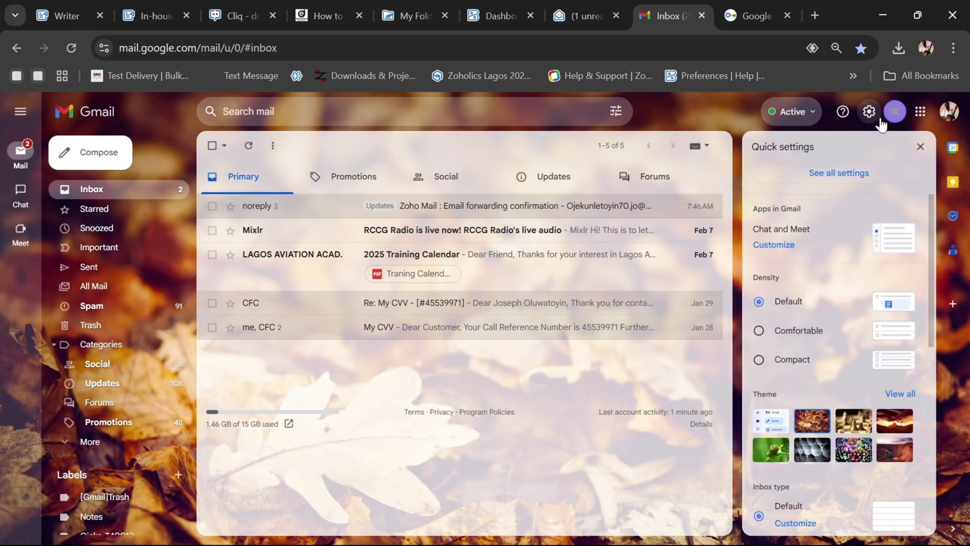
scroll(842, 295, down, 5)
scroll(842, 290, down, 1)
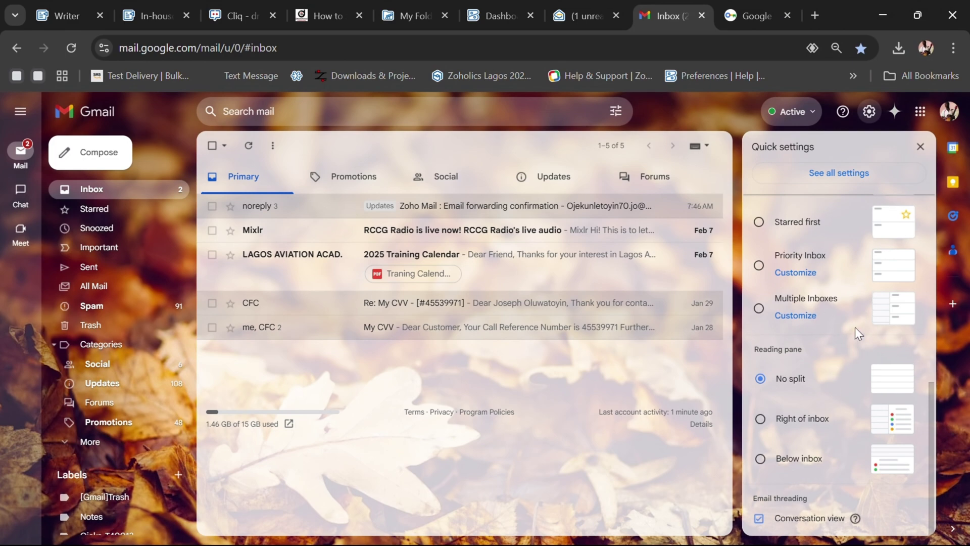
scroll(856, 328, up, 3)
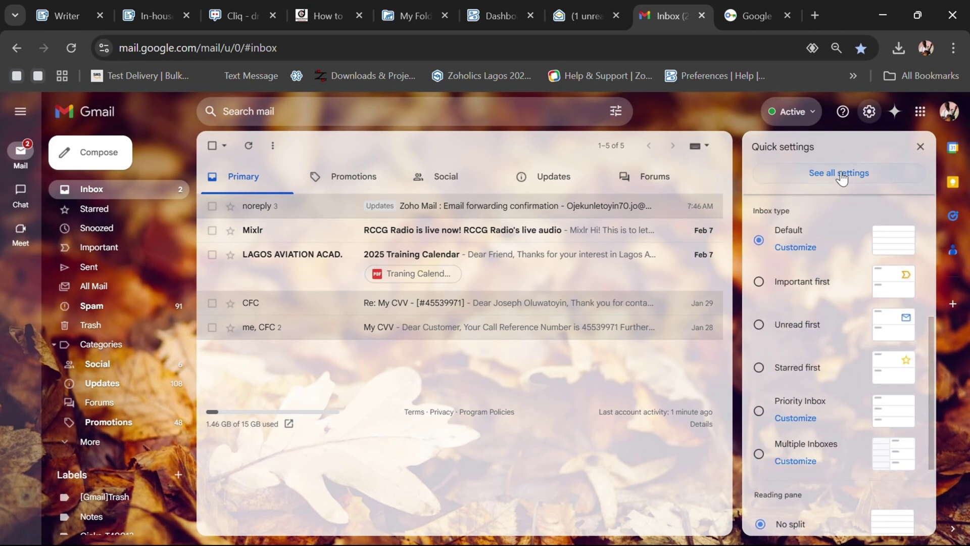
click(842, 176)
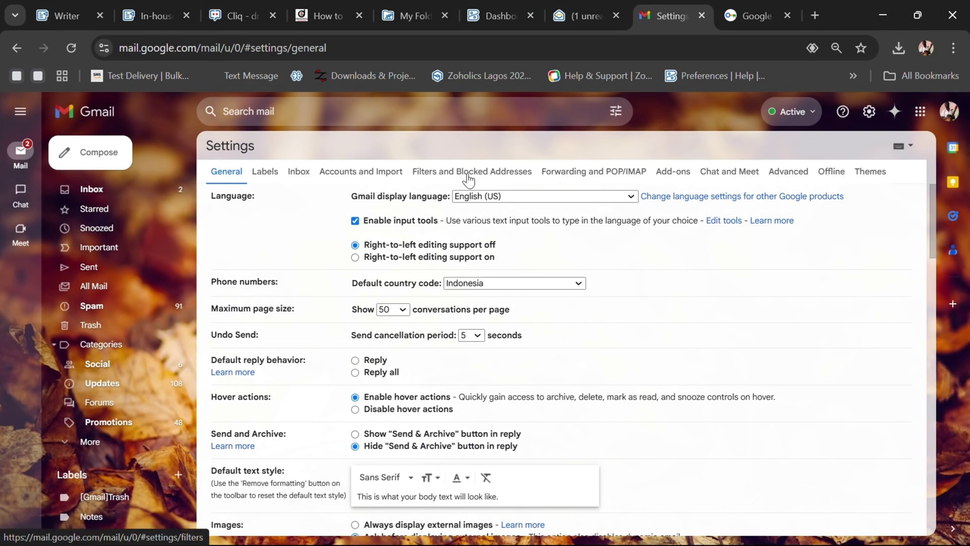
- On the Accounts and Import tab, start adding another Send mail as address
click(389, 178)
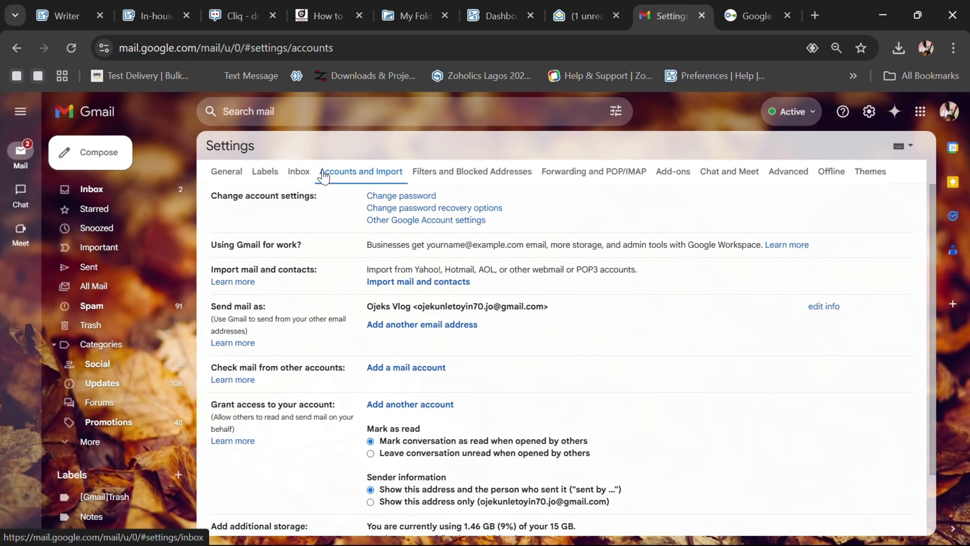
drag(342, 172, 386, 172)
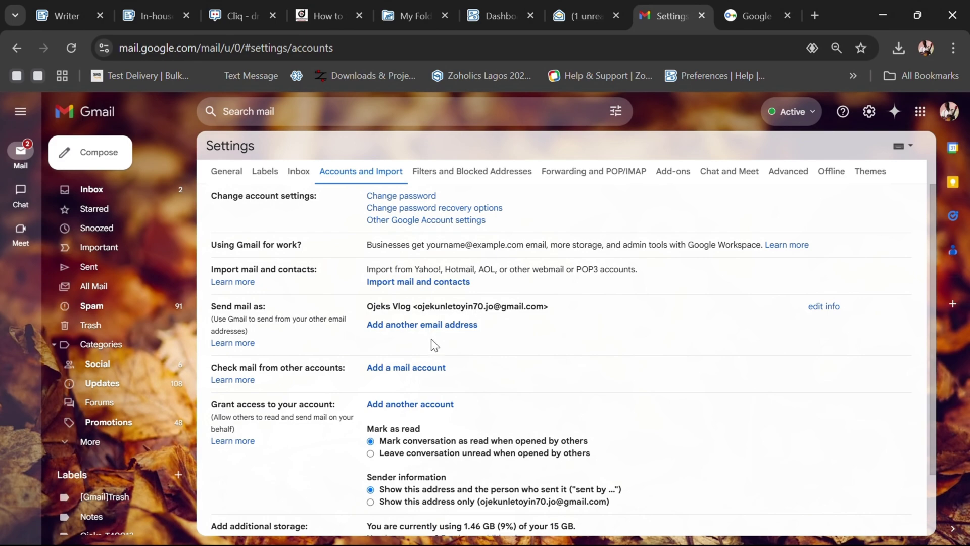
scroll(455, 378, down, 1)
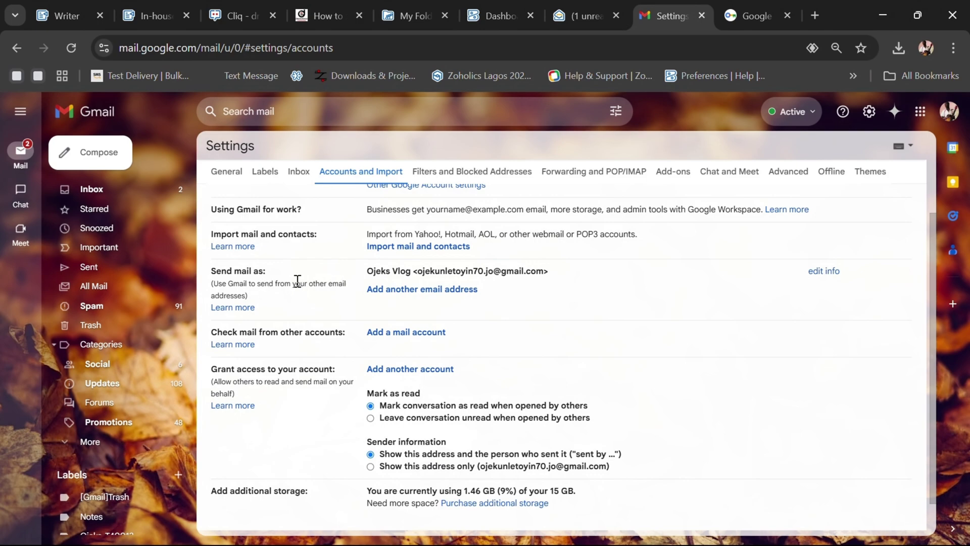
click(383, 291)
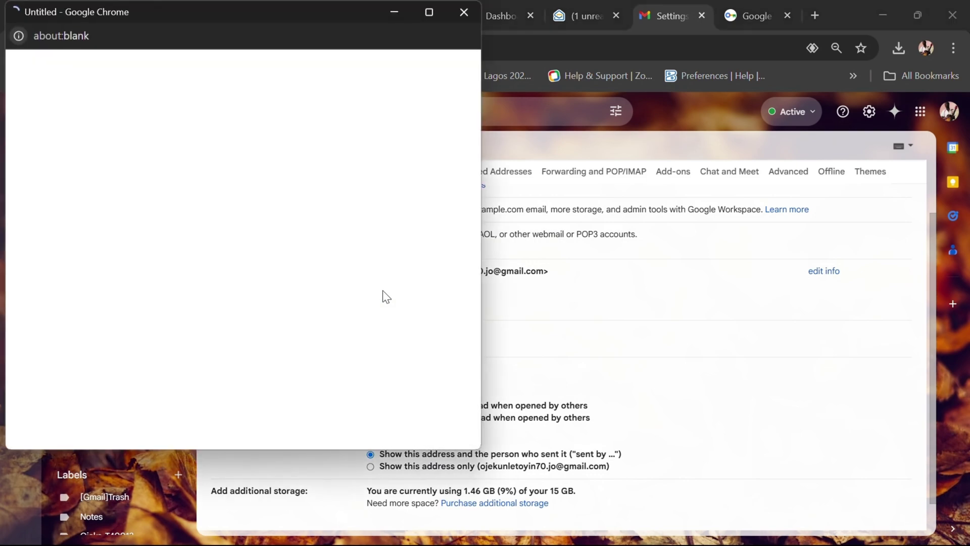
- Replace the prefilled sender Name in the send-as form with the account holder's first name
click(498, 302)
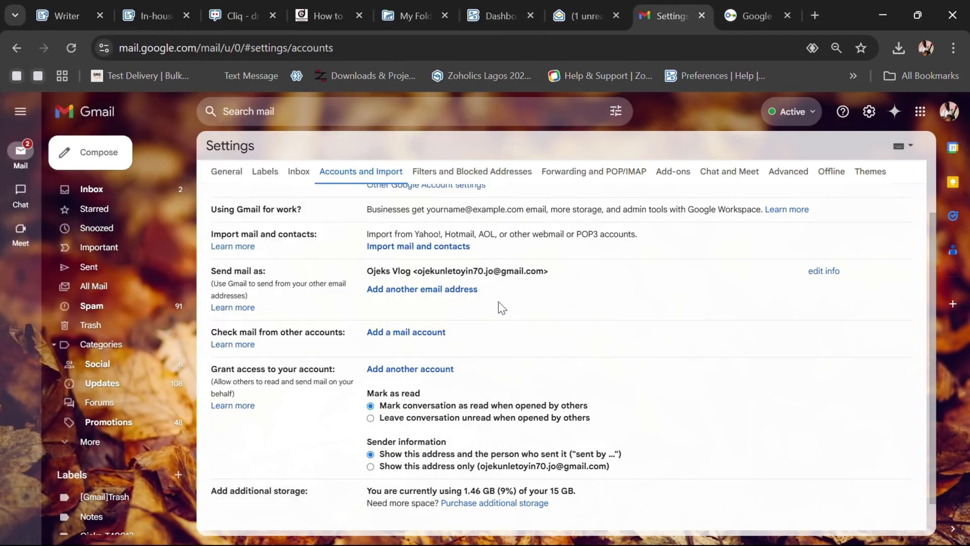
click(462, 288)
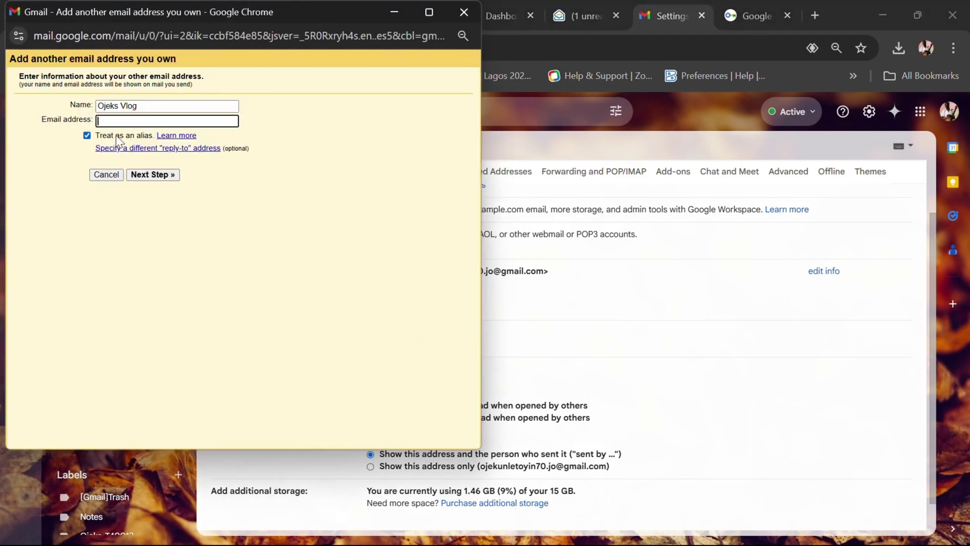
triple_click(161, 108)
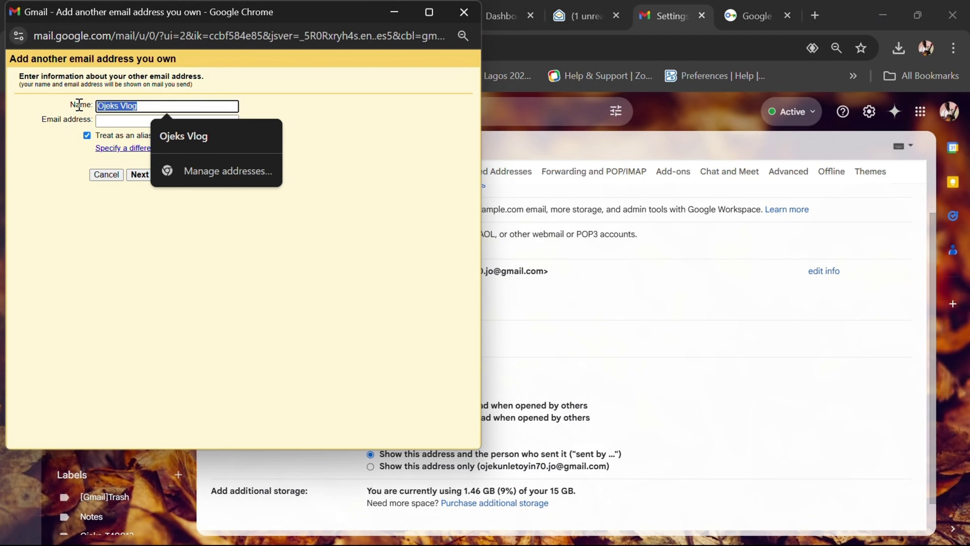
text(J)
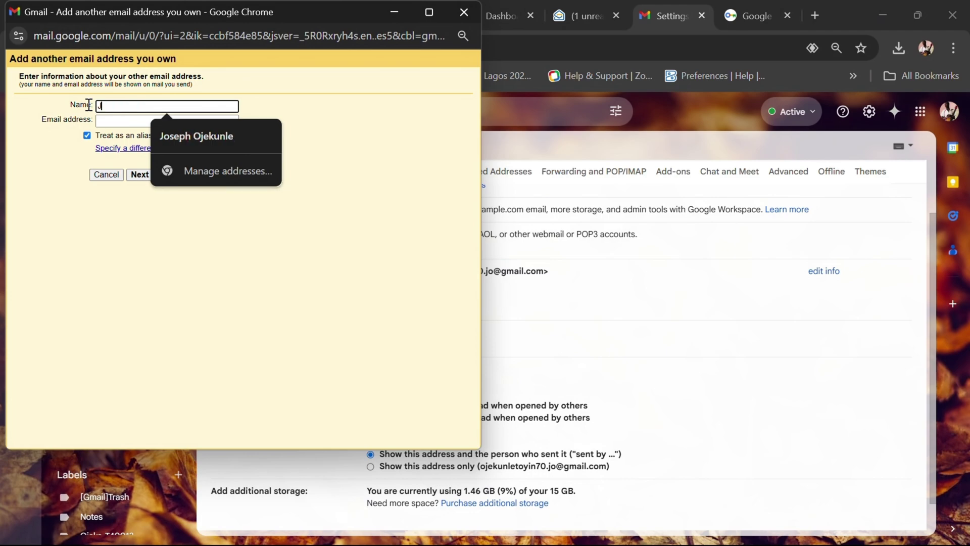
text(oseph)
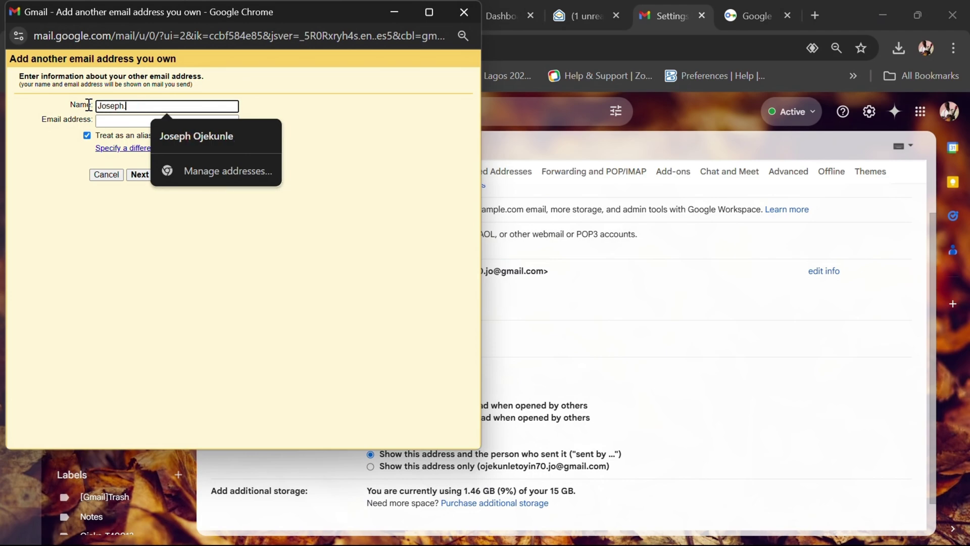
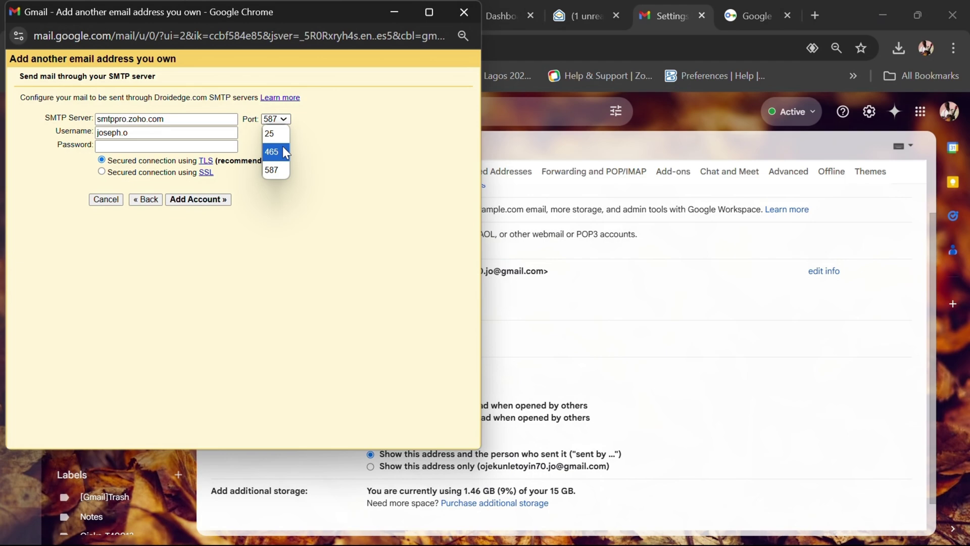
- Choose port 465 and use the suggested full domain address as the SMTP username
click(273, 151)
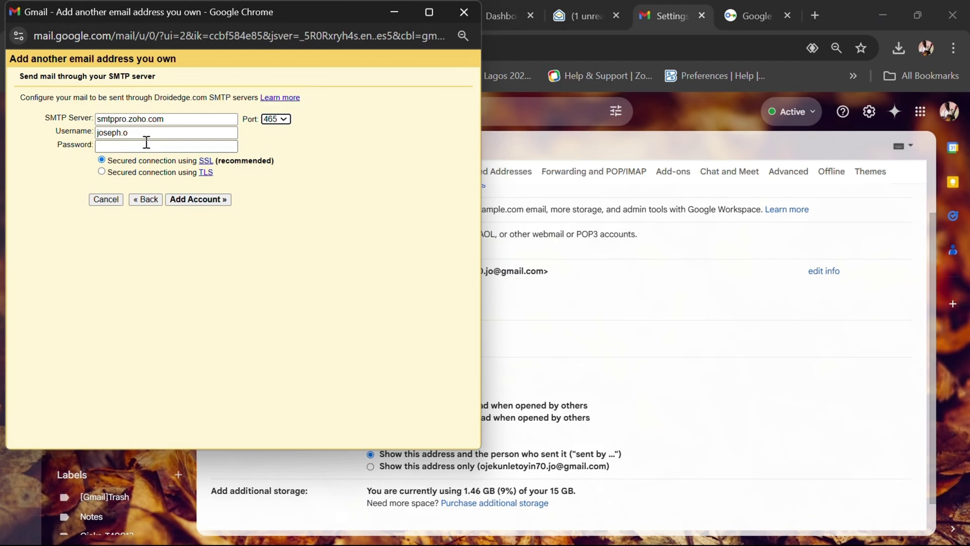
click(131, 145)
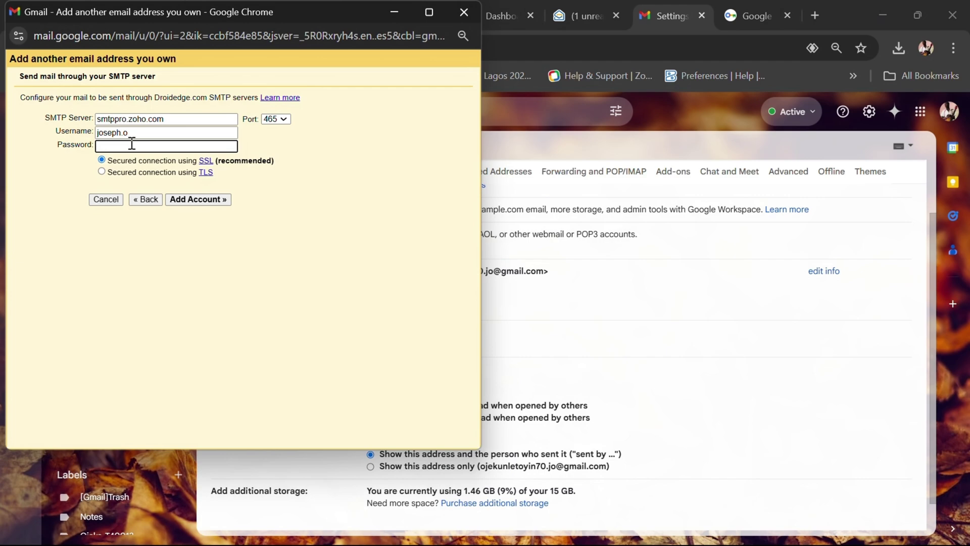
click(141, 132)
click(192, 156)
- Enter the domain account's password, fixing a typo, and submit to add the address
click(126, 146)
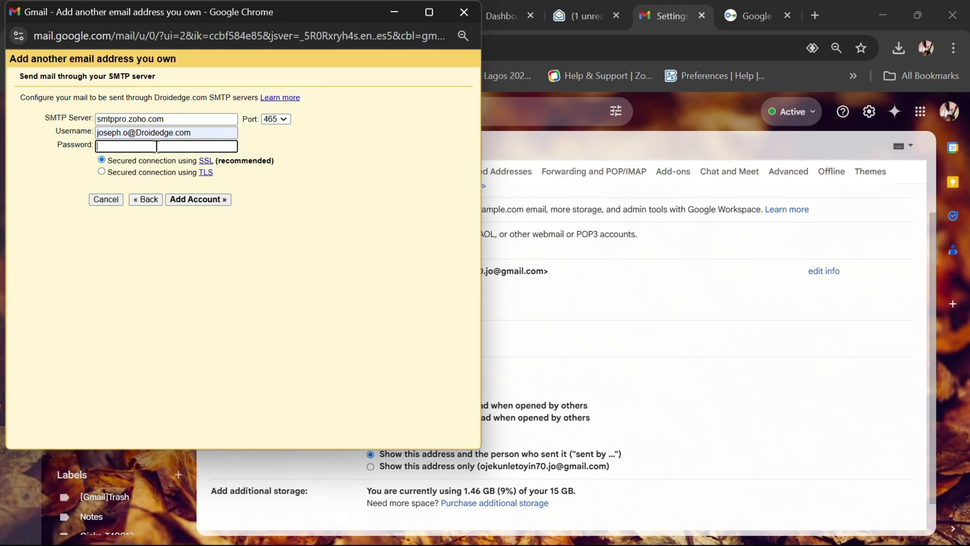
text(****)
key(BackSpace)
key(BackSpace)
key(BackSpace)
text(***************)
click(200, 202)
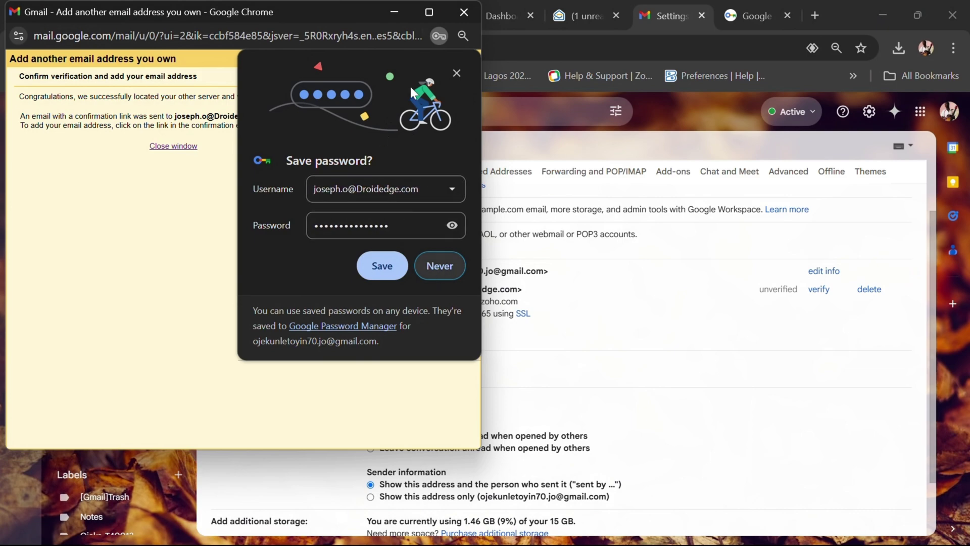
- Dismiss Chrome's offer to save the password, leaving Gmail's confirmation-link notice visible
click(457, 74)
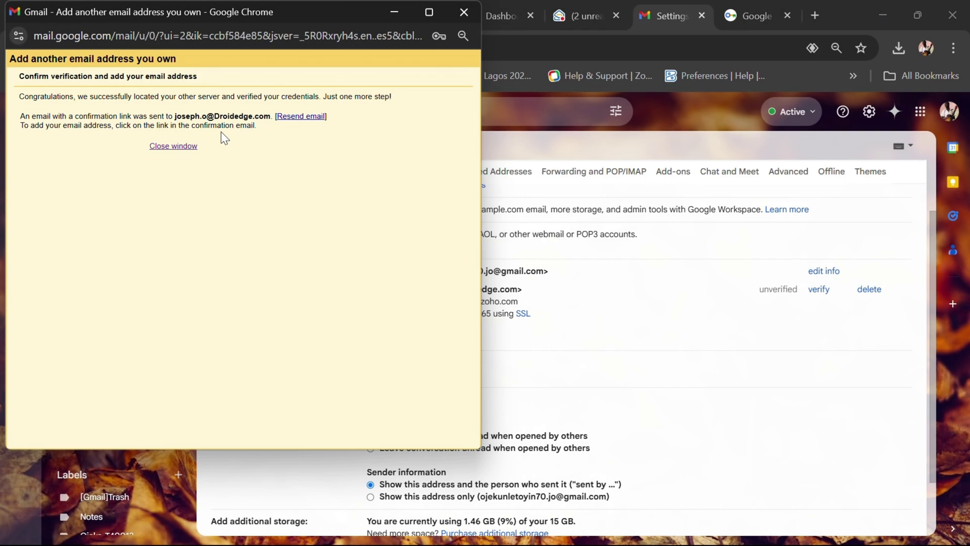
- In Zoho Mail, open the account's SMTP settings and review the server configuration table
click(586, 15)
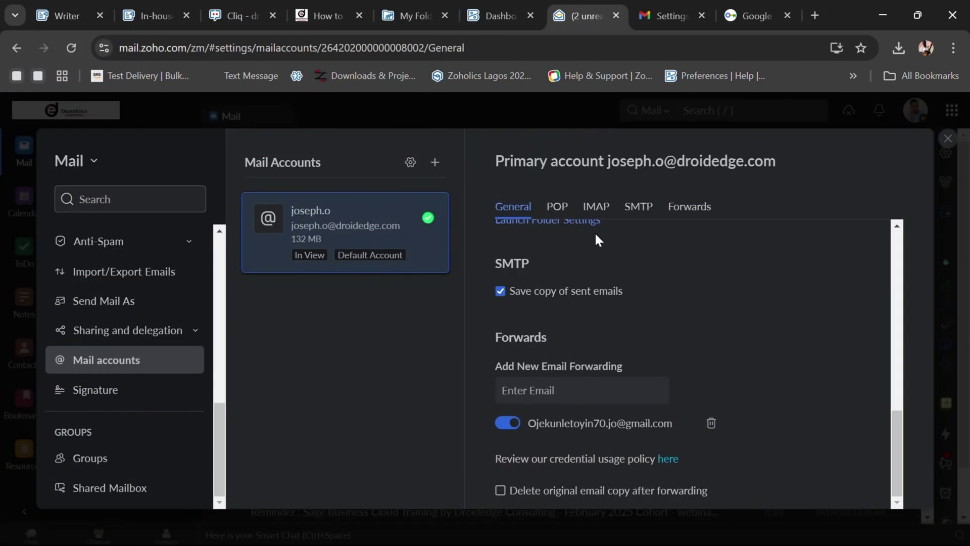
scroll(597, 238, up, 1)
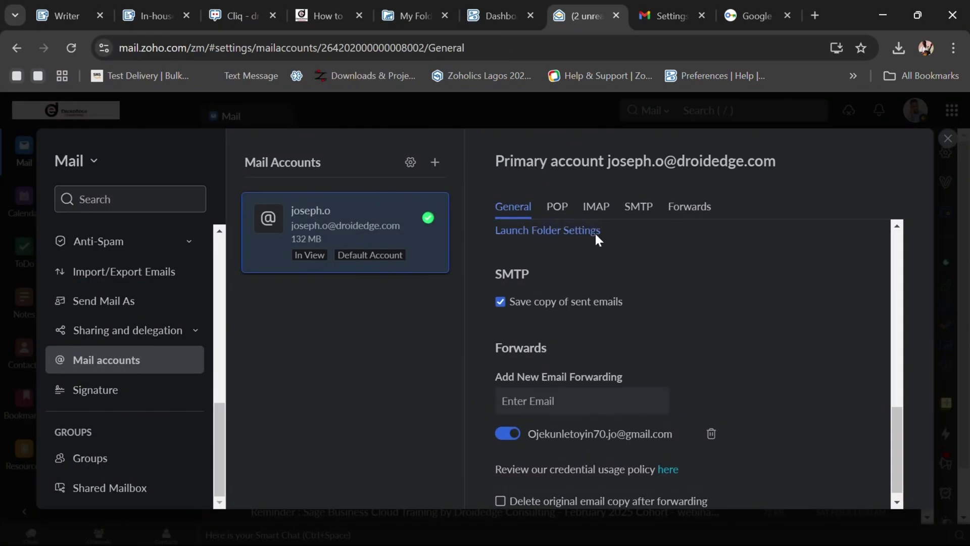
click(632, 208)
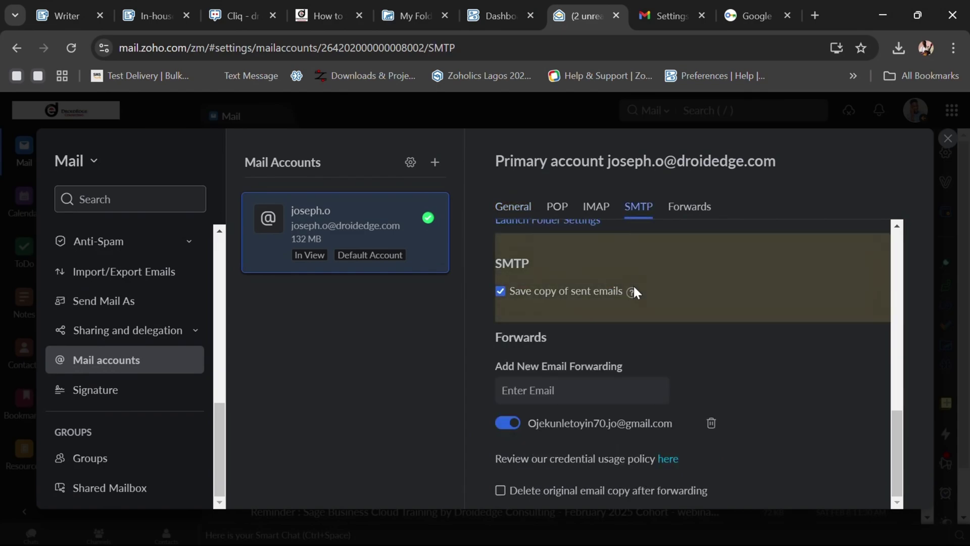
scroll(635, 293, up, 5)
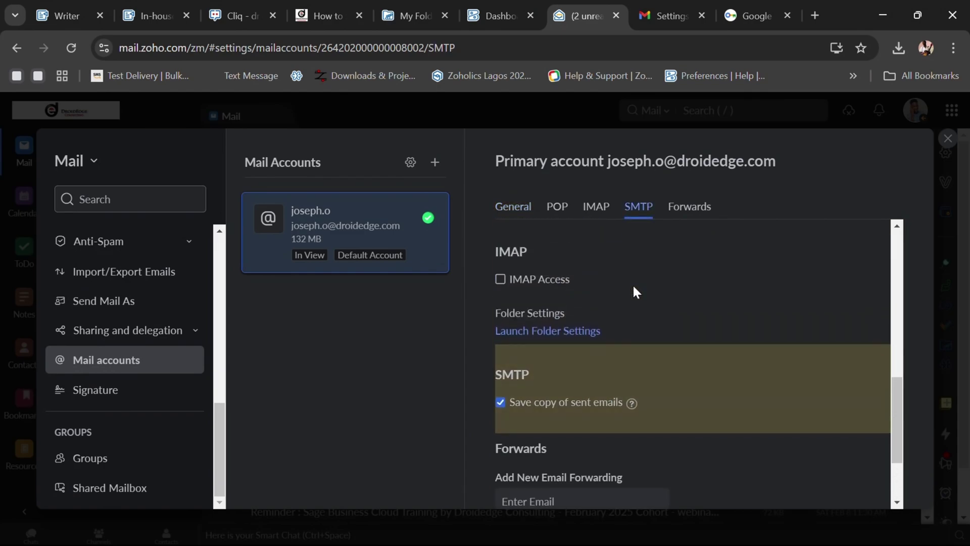
scroll(634, 292, up, 6)
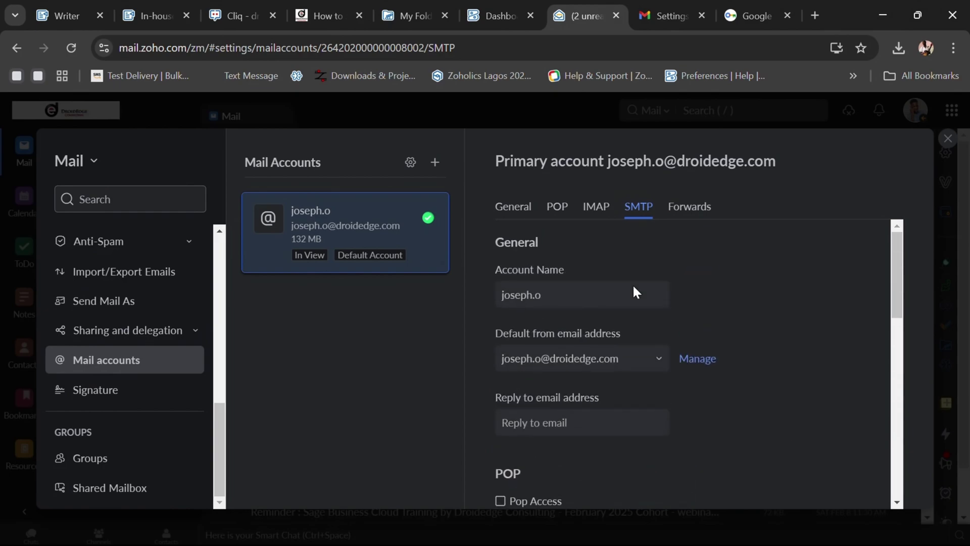
scroll(635, 286, down, 3)
scroll(635, 286, down, 5)
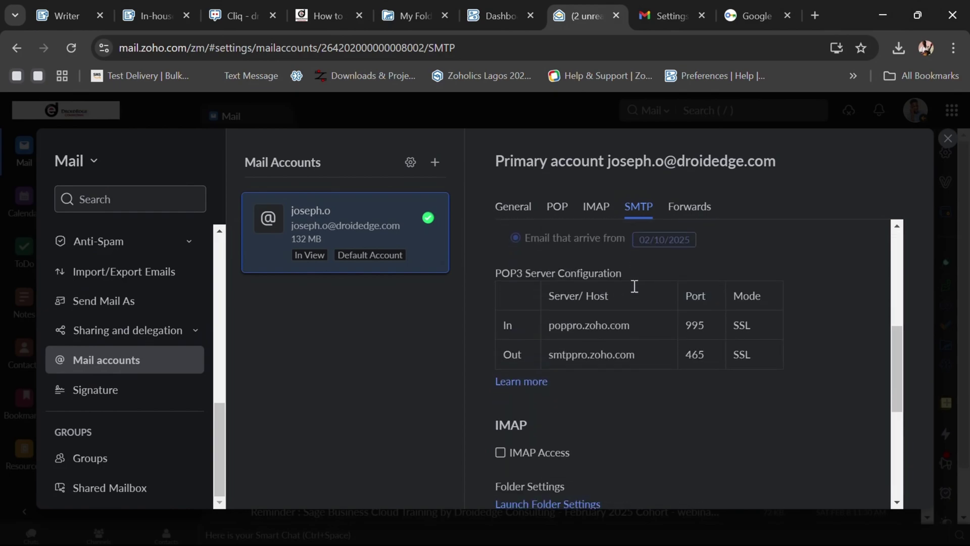
scroll(632, 283, down, 2)
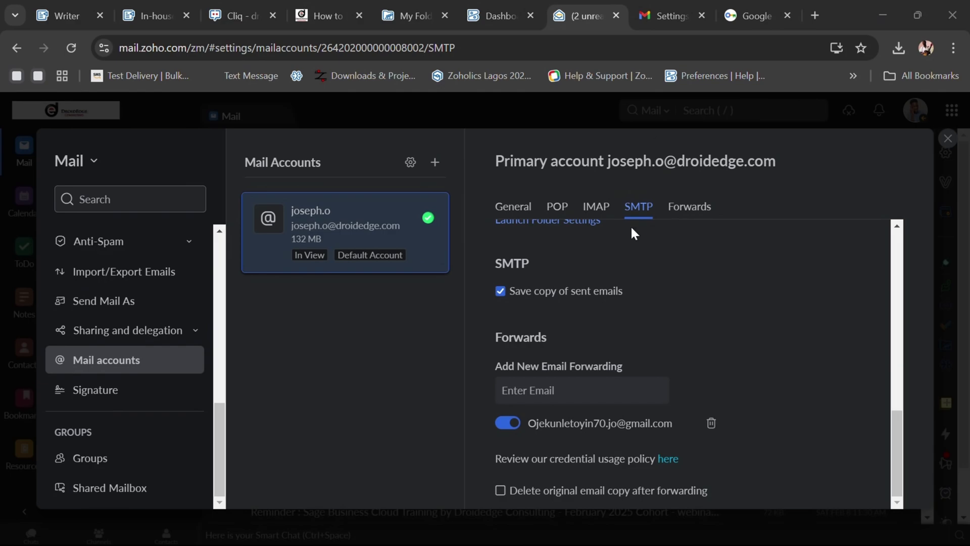
scroll(625, 356, up, 5)
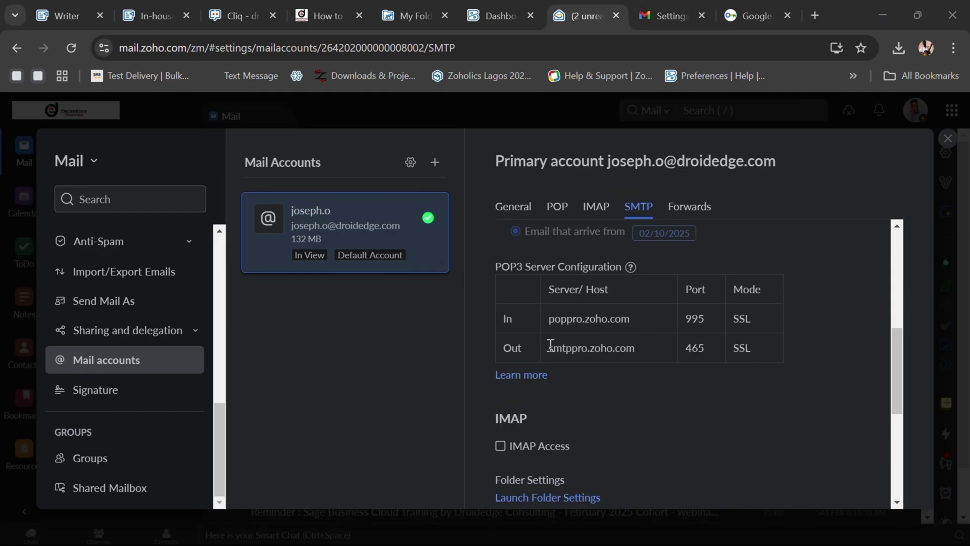
- Confirm the outgoing host is smtppro.zoho.com, then close settings back to the inbox
drag(548, 349, 635, 348)
click(585, 349)
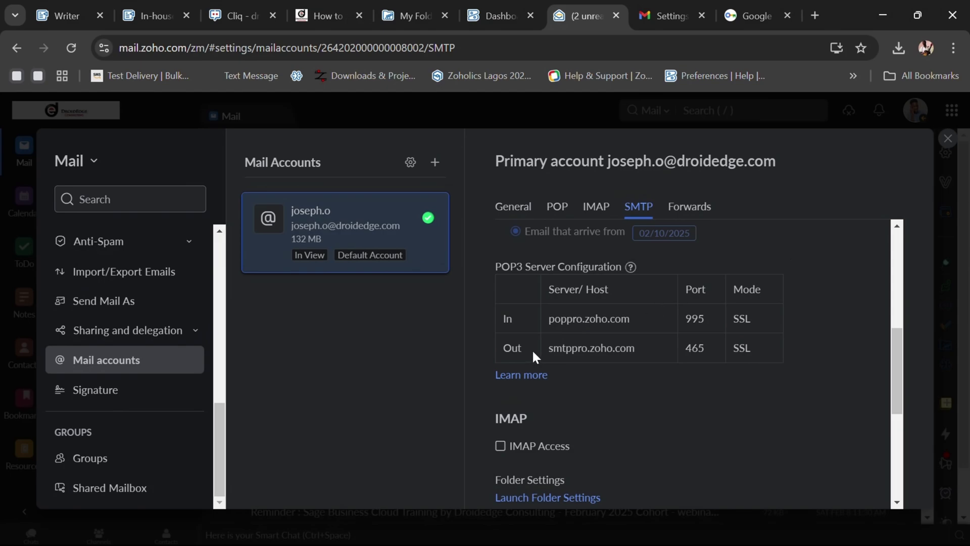
double_click(561, 352)
click(608, 356)
click(947, 139)
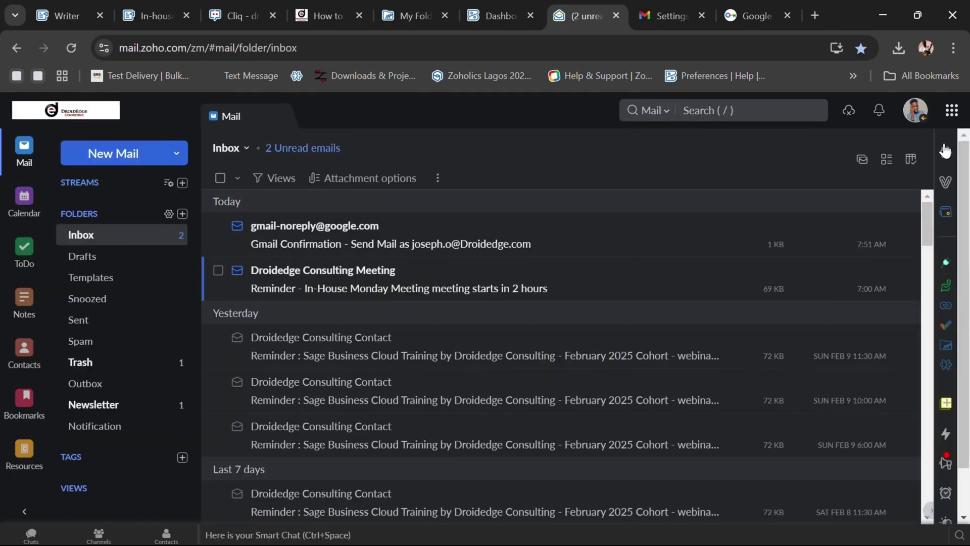
- Open the Gmail Confirmation email in Zoho Mail and follow its confirmation link
click(433, 241)
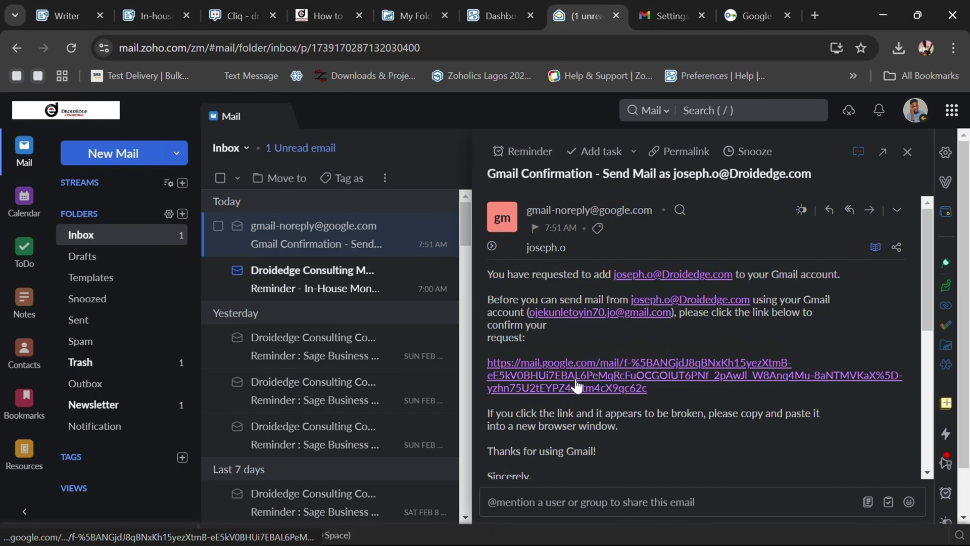
scroll(581, 353, down, 2)
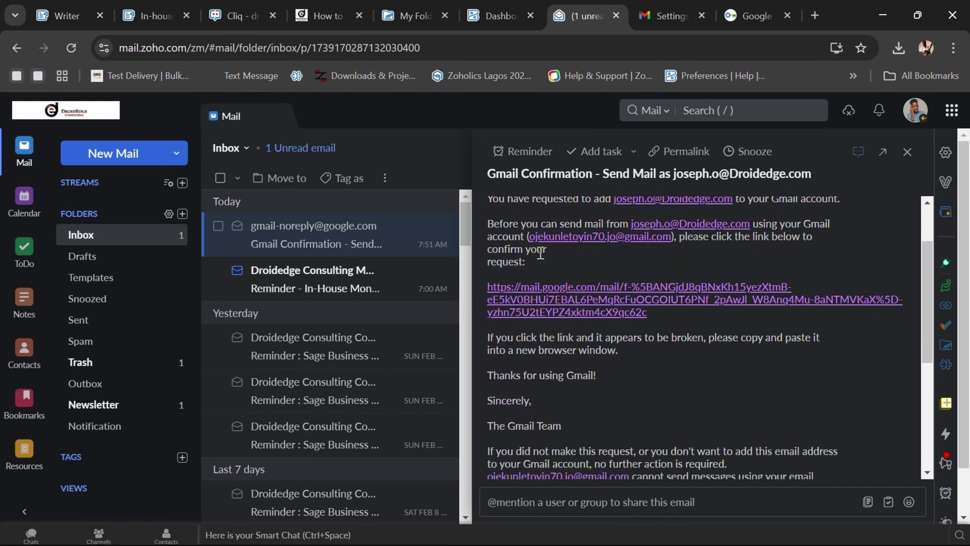
click(627, 298)
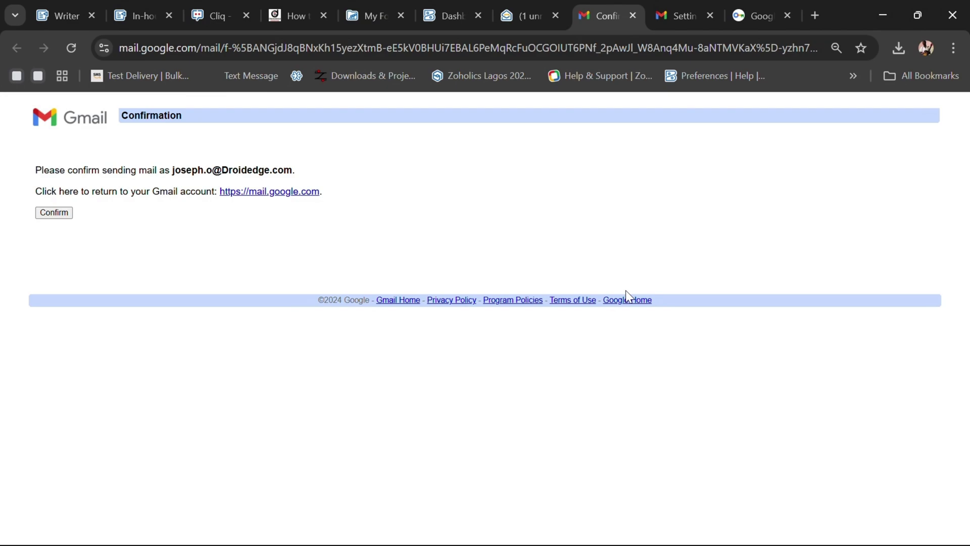
- Confirm sending as the Droidedge address, then go back to Gmail's Accounts and Import settings
click(46, 216)
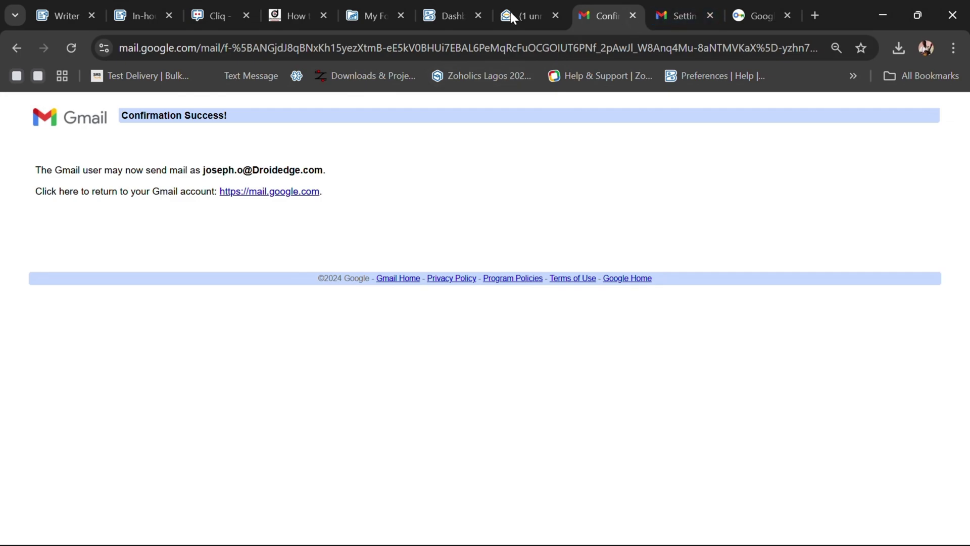
click(405, 29)
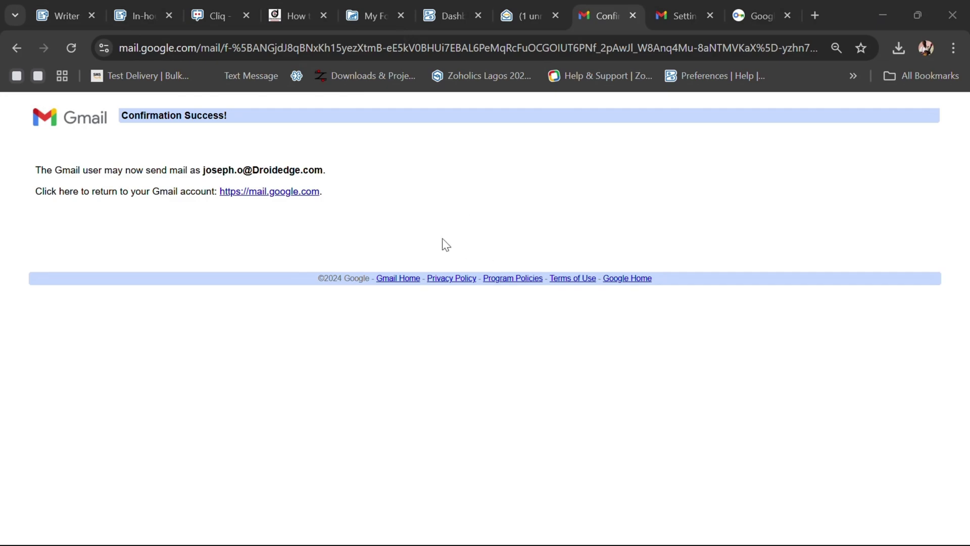
click(684, 11)
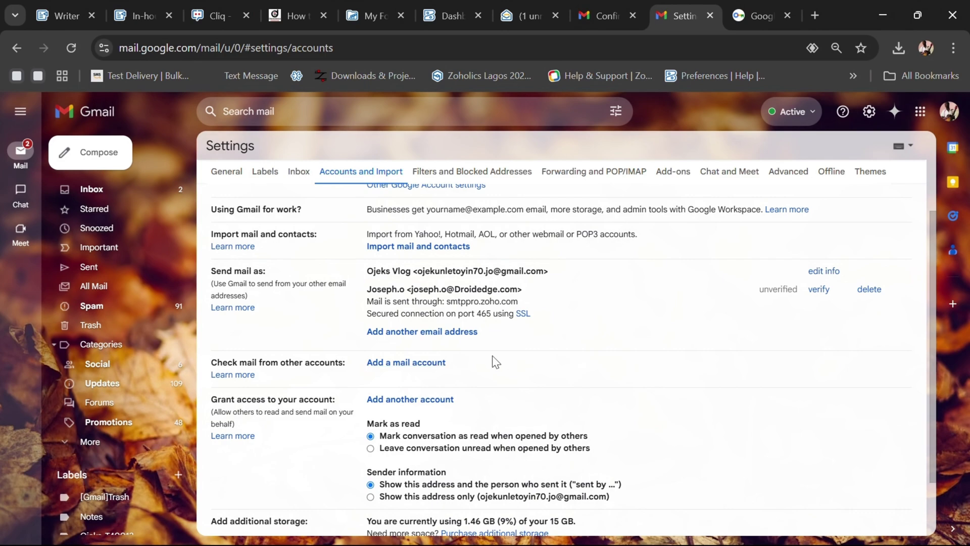
- Verify the Droidedge address by re-entering its SMTP password for smtppro.zoho.com, port 465 SSL
scroll(492, 356, down, 2)
scroll(492, 355, up, 1)
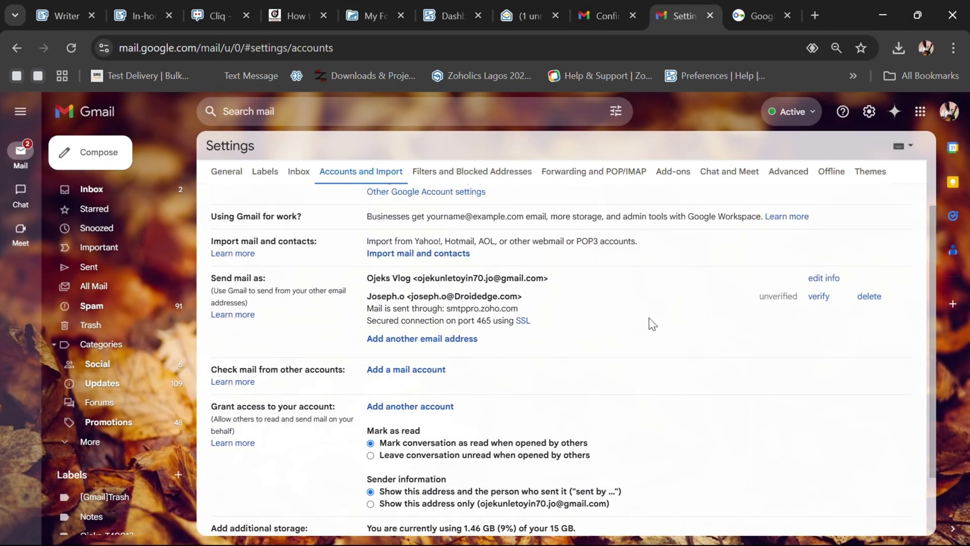
click(819, 298)
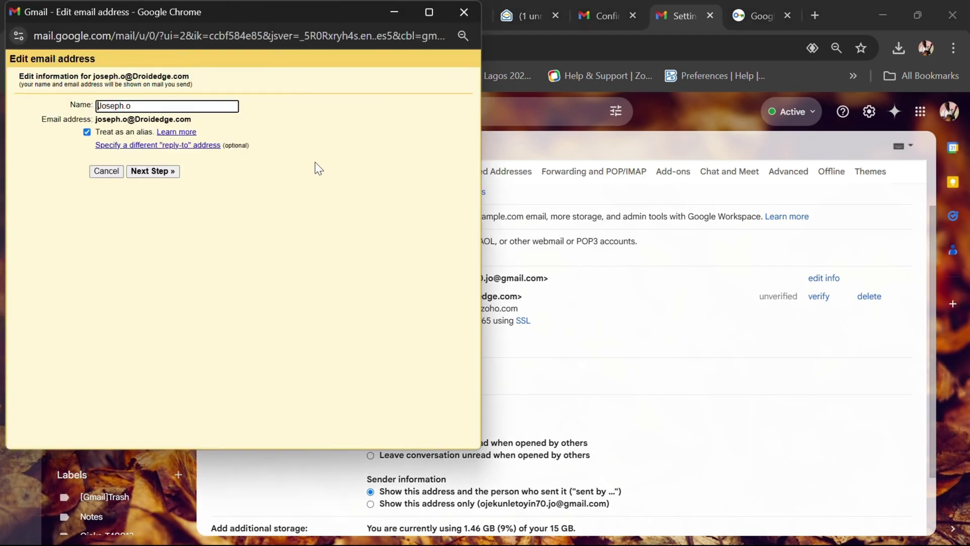
click(157, 174)
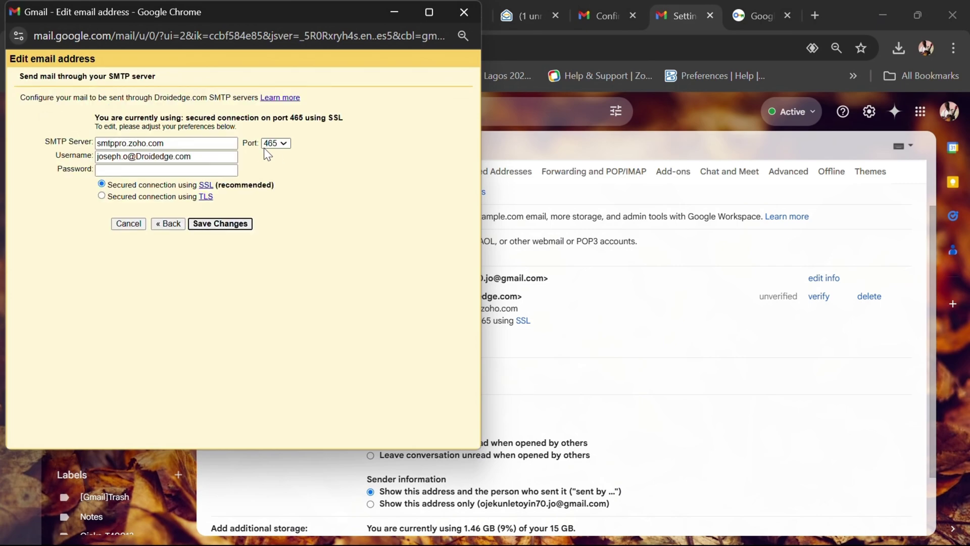
click(162, 170)
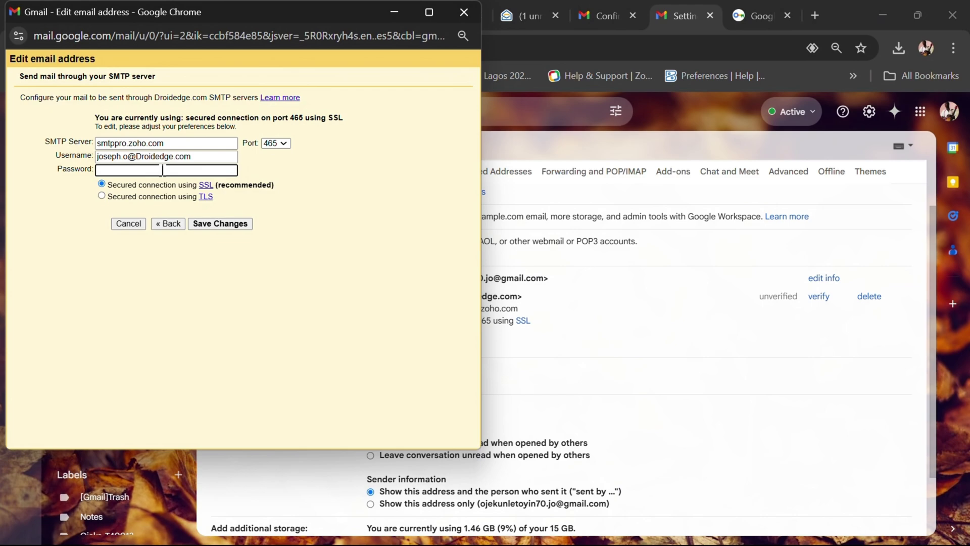
text(***************)
click(218, 224)
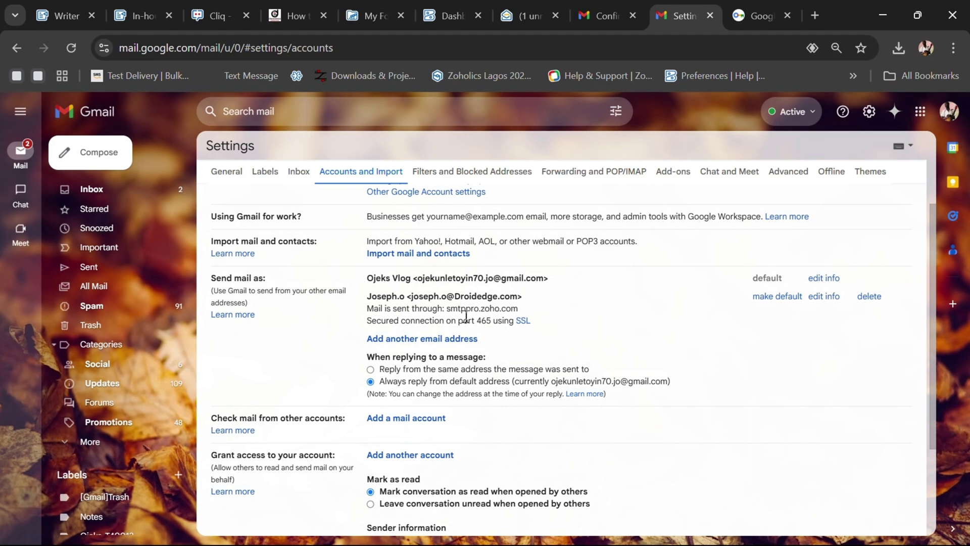
scroll(399, 339, down, 2)
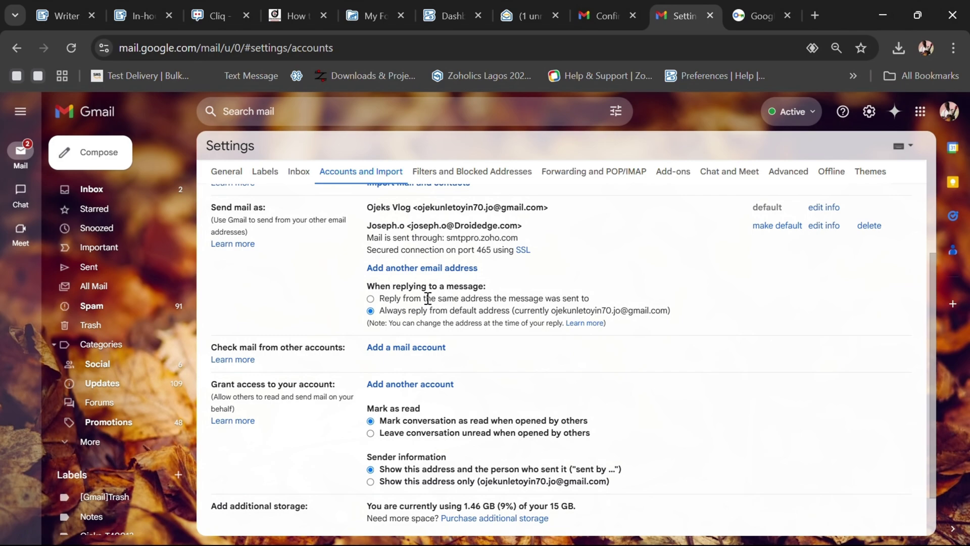
- Compose a new message from the Inbox with the Droidedge address chosen as sender
click(96, 191)
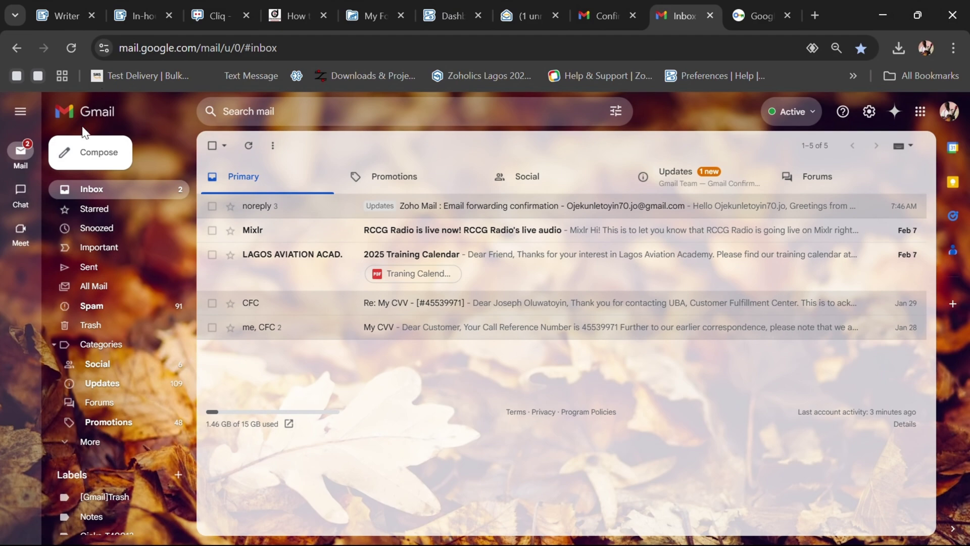
click(106, 158)
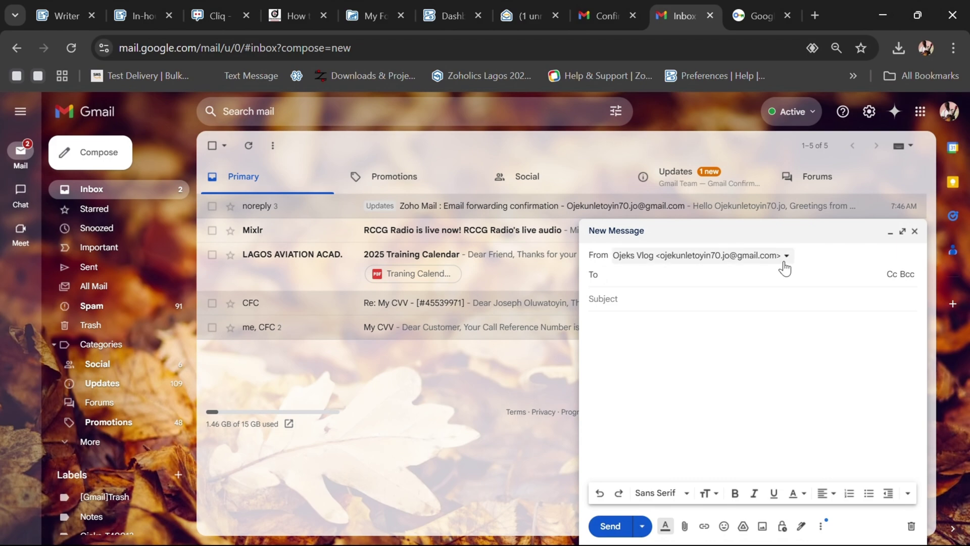
click(785, 258)
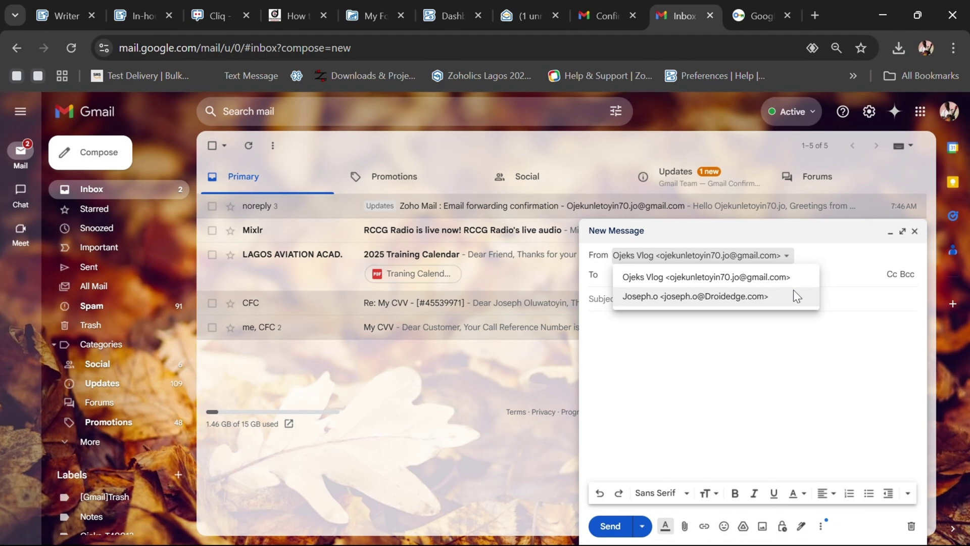
click(796, 296)
click(693, 297)
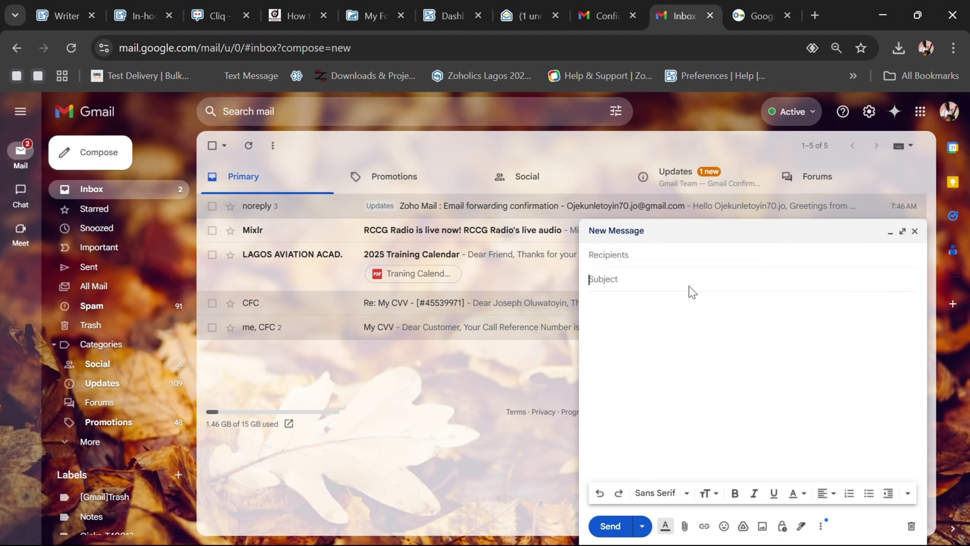